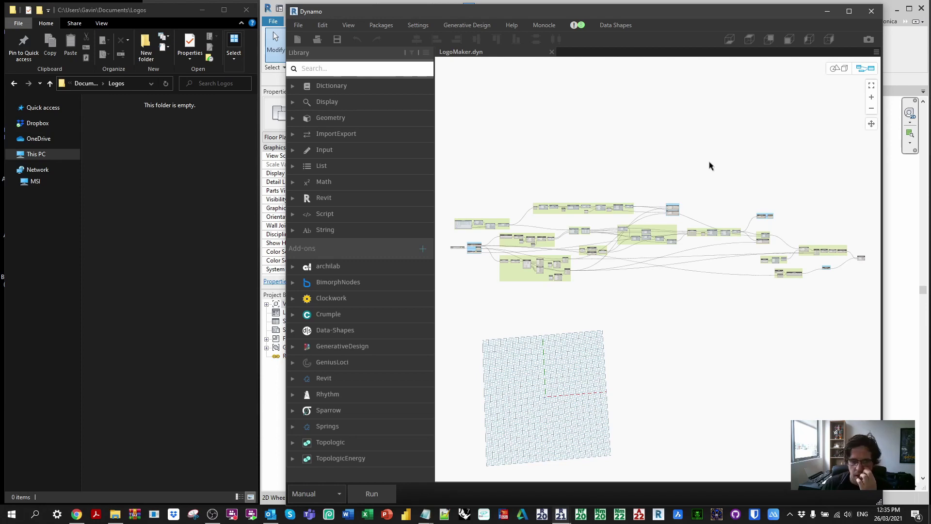
Run the LogoMaker graph to generate the R logo geometry.
scroll(459, 242, up, 4)
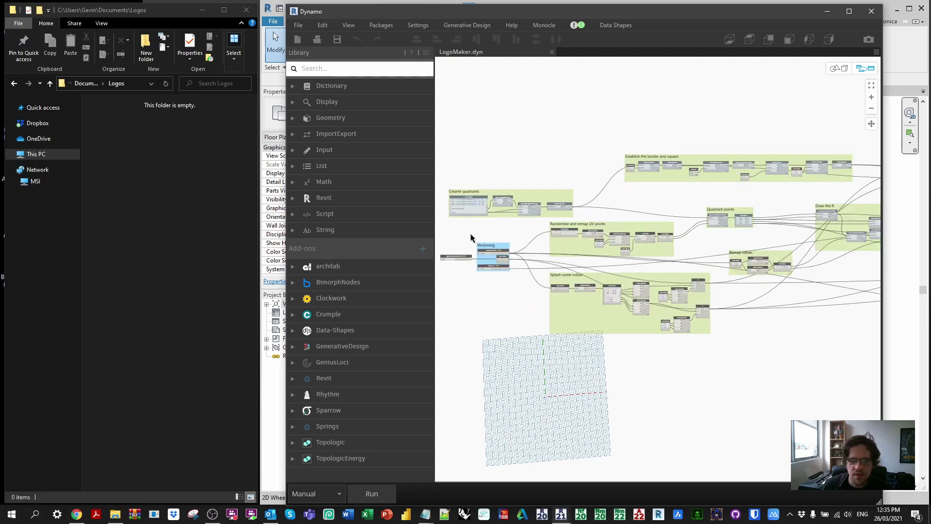
click(371, 493)
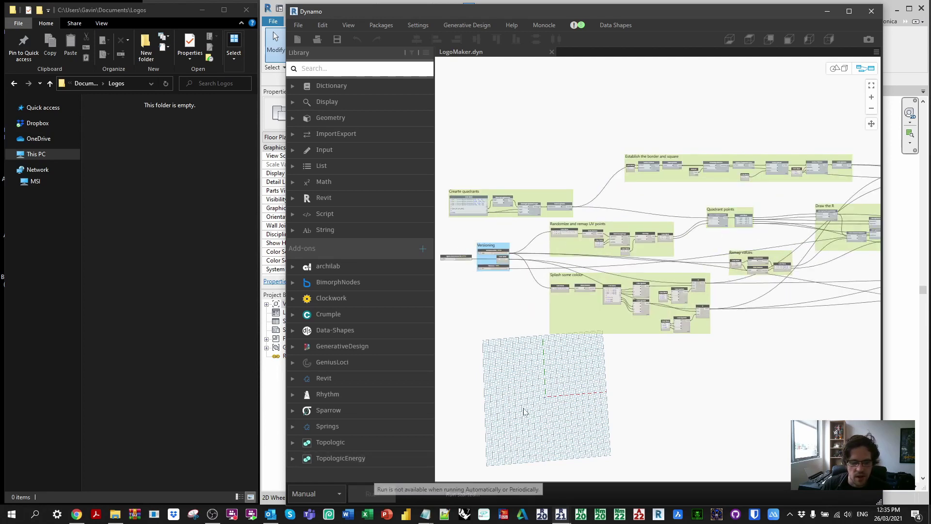
middle_drag(621, 210, 632, 324)
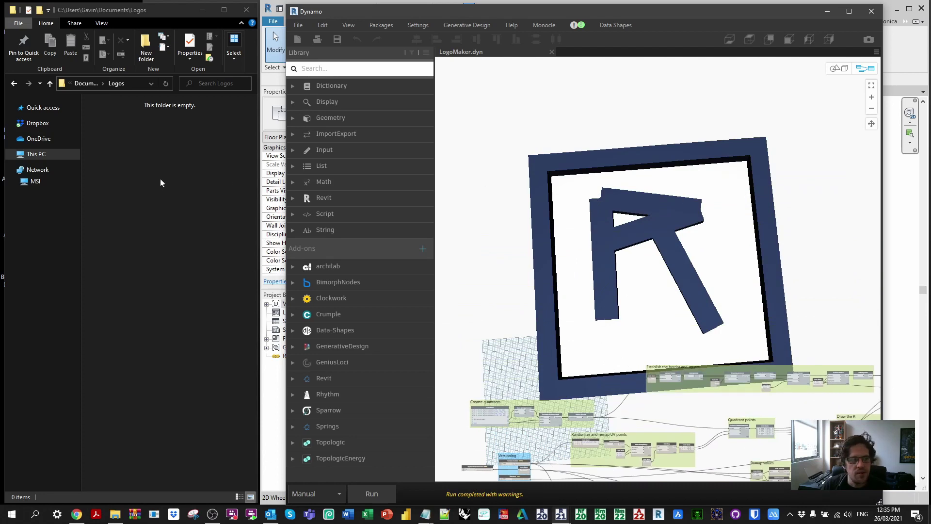
scroll(696, 226, down, 2)
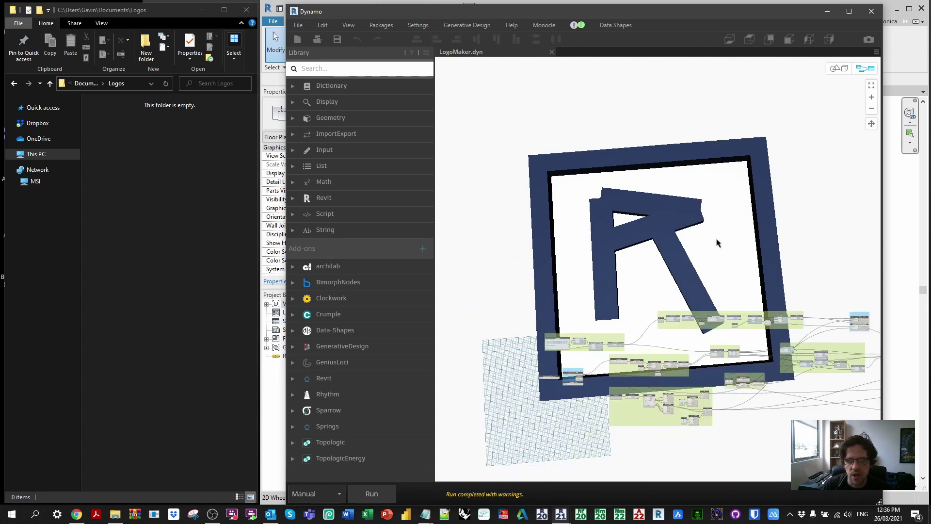
middle_drag(710, 236, 643, 165)
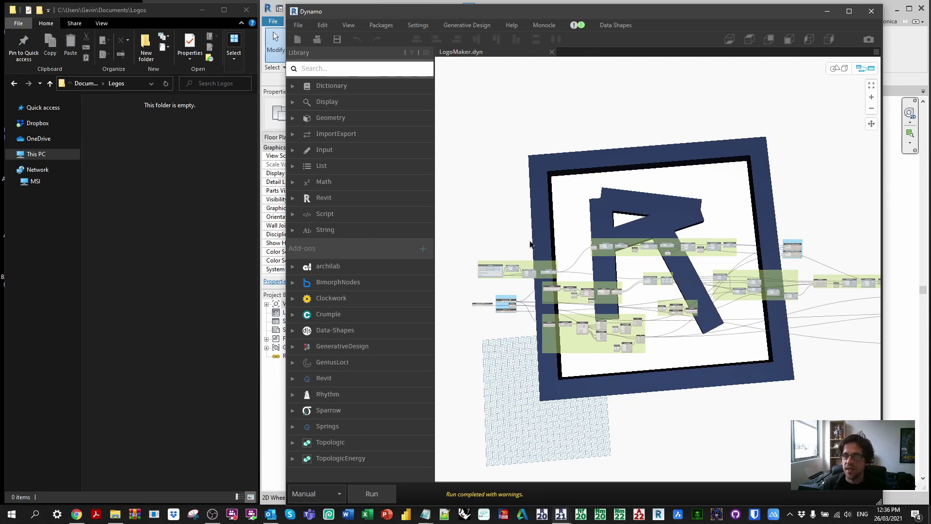
Examine the quadrant creation group, the Versioning sliders and the OpenLetterSatisfierTm slider's node options.
scroll(500, 288, up, 4)
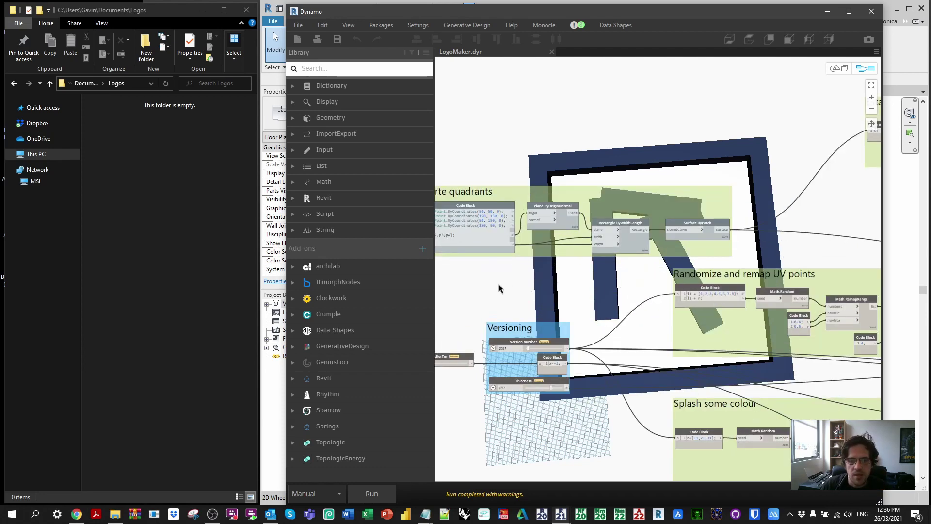
scroll(500, 288, up, 1)
middle_drag(500, 288, 655, 290)
middle_drag(679, 163, 626, 367)
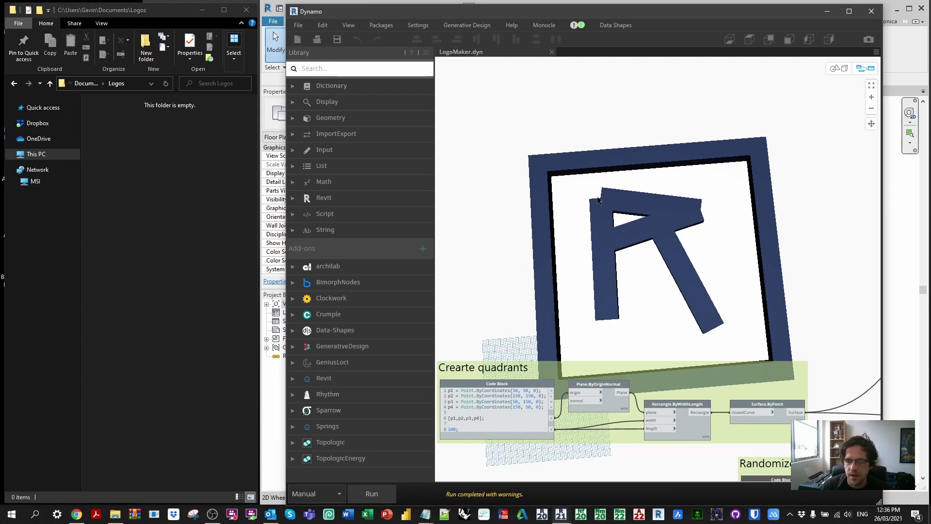
scroll(730, 286, down, 3)
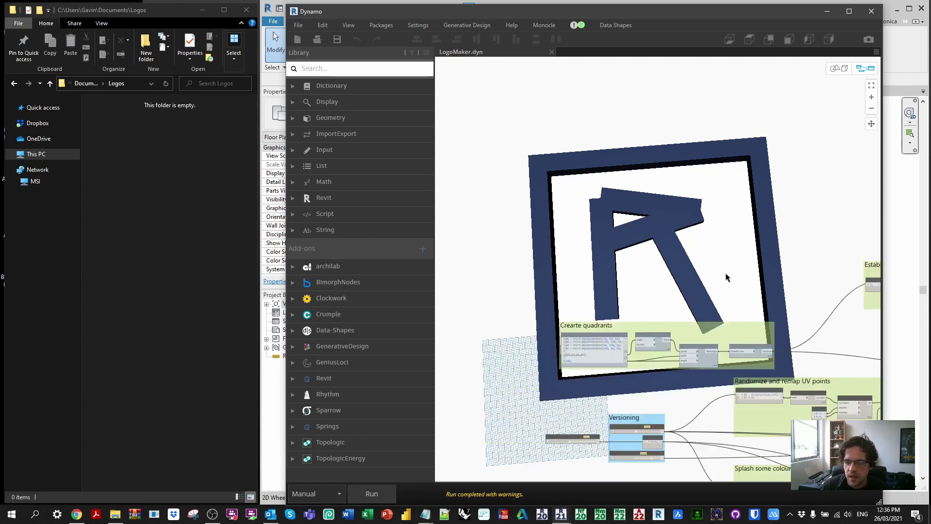
scroll(674, 110, down, 2)
scroll(592, 211, up, 3)
scroll(593, 211, up, 1)
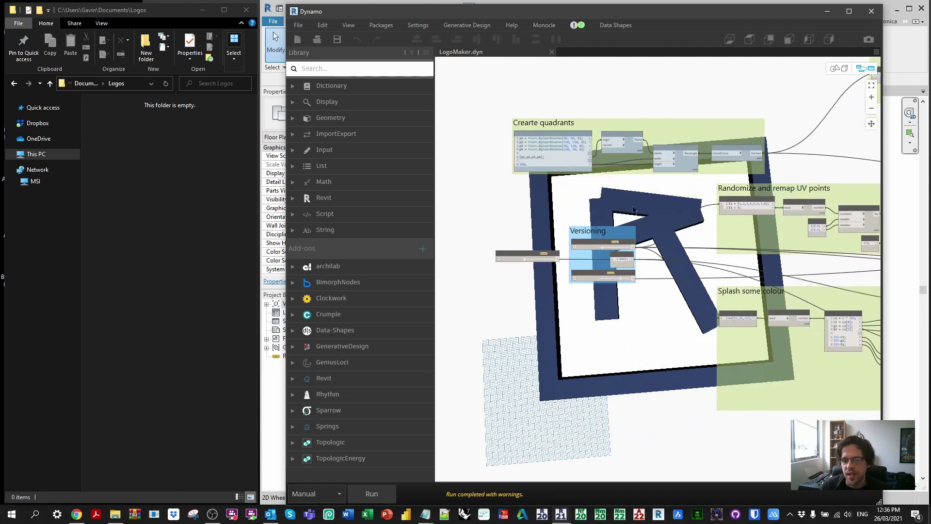
scroll(593, 211, up, 5)
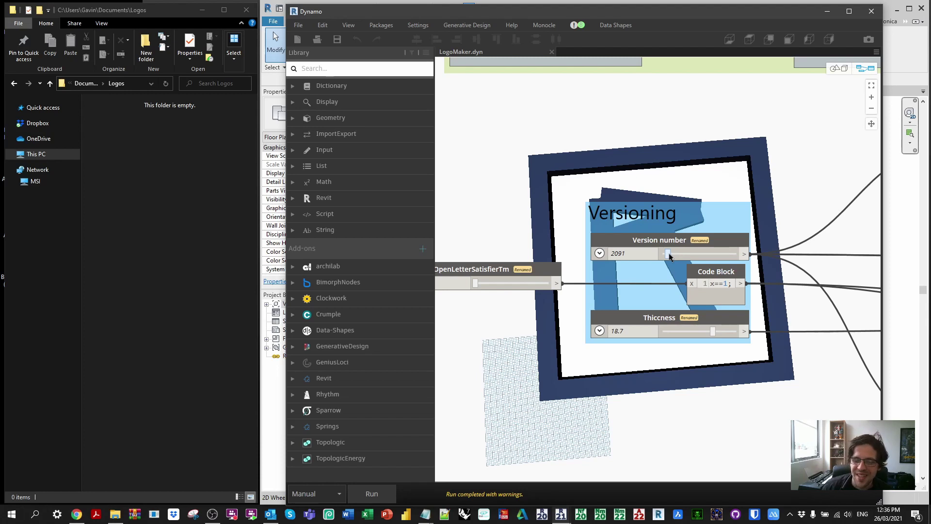
middle_drag(578, 349, 623, 338)
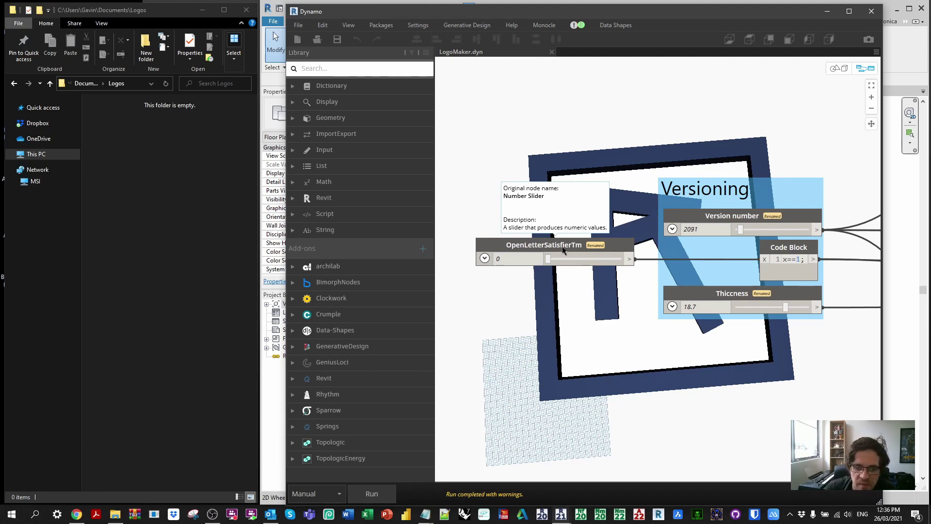
click(564, 251)
right_click(564, 251)
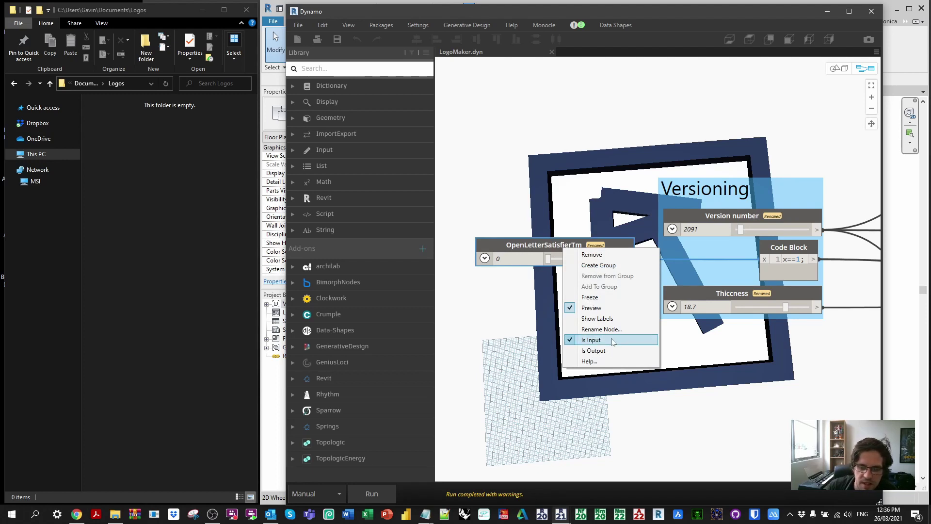
Examine the node groups that randomize and remap UV points, splash some colour, and establish the border and square.
scroll(776, 359, down, 3)
middle_drag(828, 374, 562, 343)
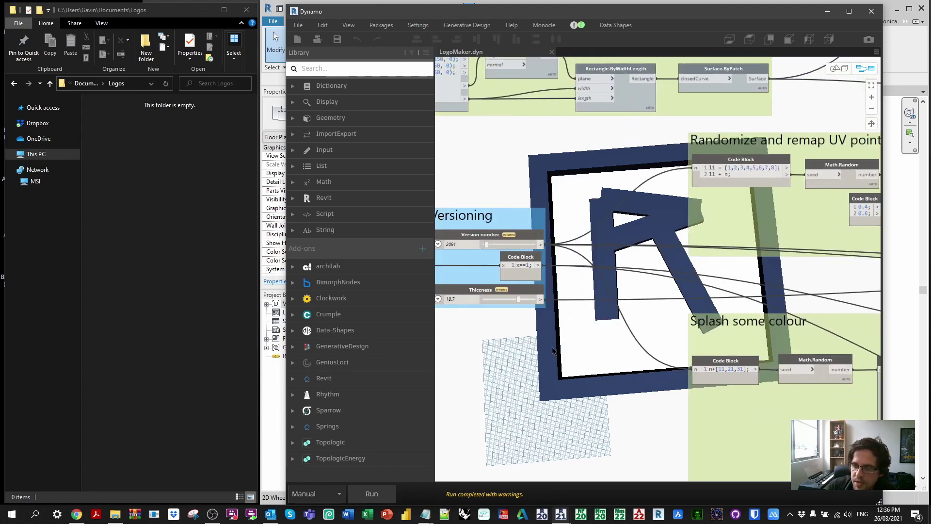
middle_drag(680, 275, 552, 217)
scroll(531, 225, down, 2)
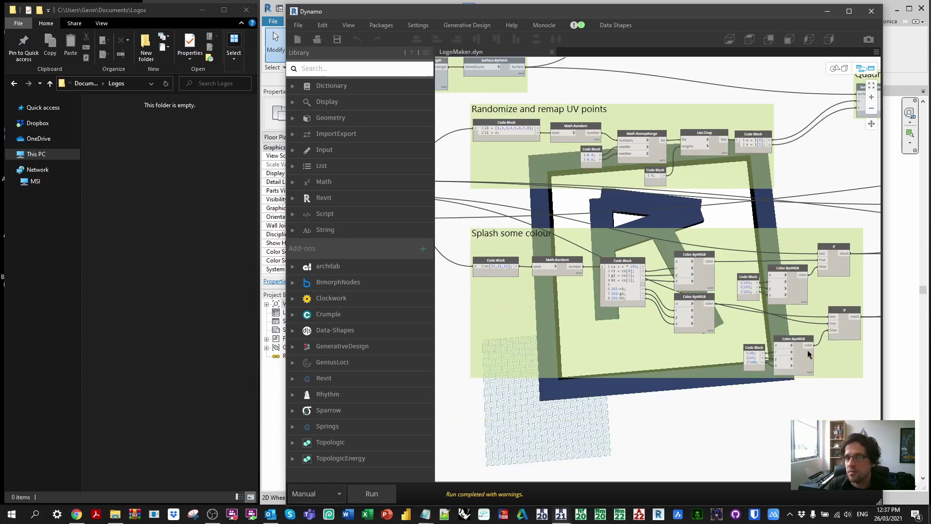
middle_drag(621, 218, 626, 229)
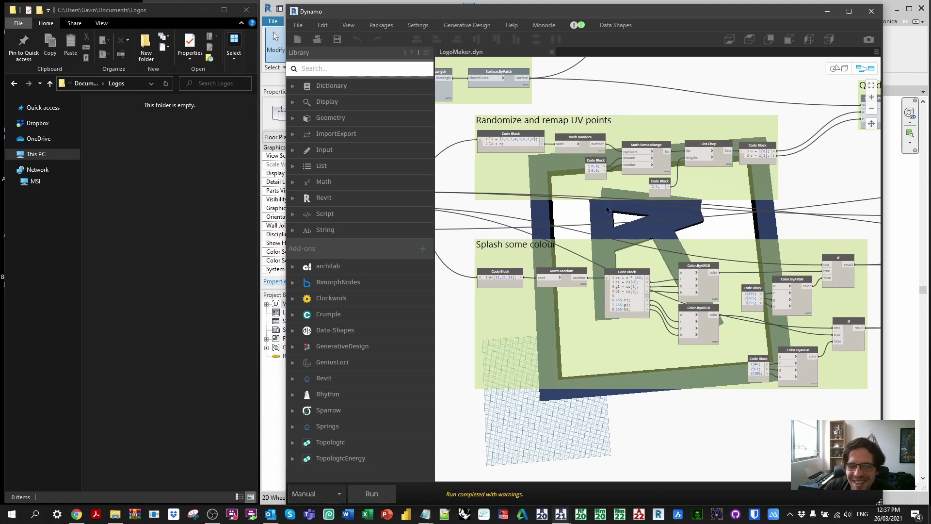
scroll(523, 139, up, 4)
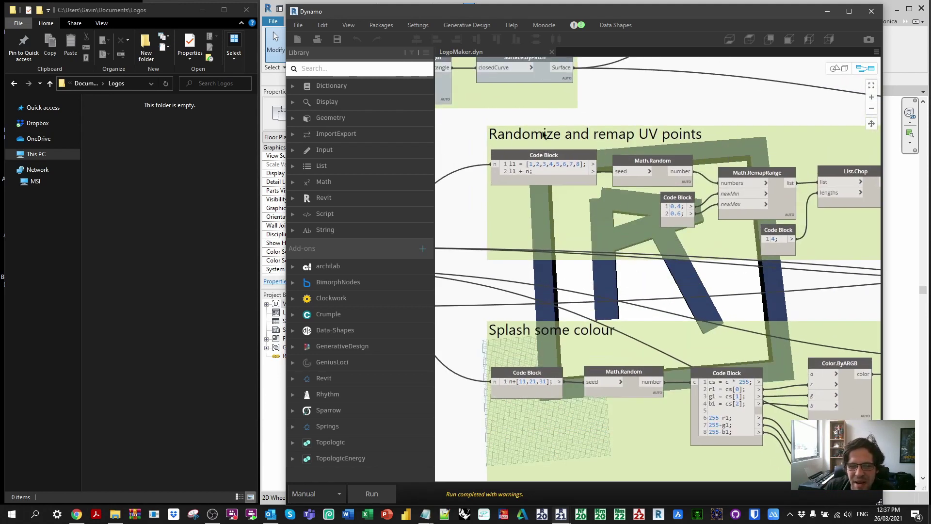
middle_drag(735, 125, 524, 333)
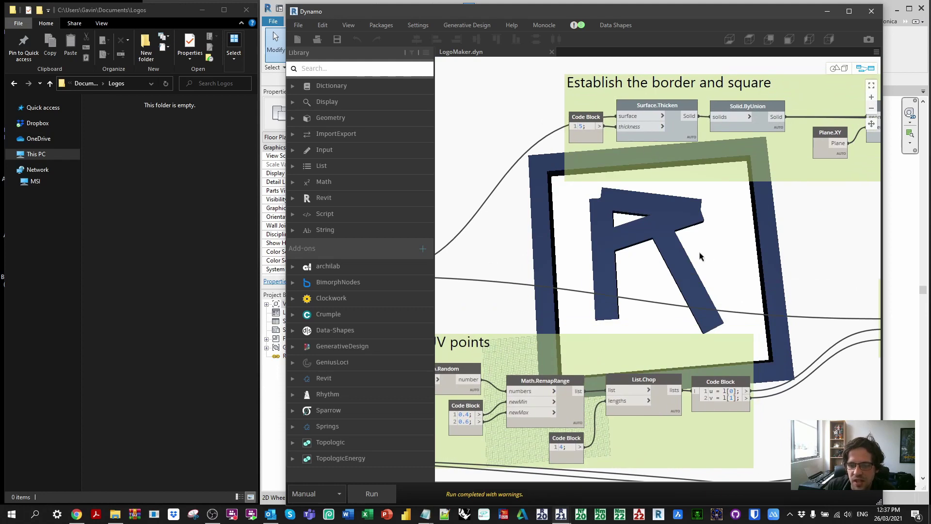
scroll(719, 285, down, 3)
middle_drag(668, 291, 698, 257)
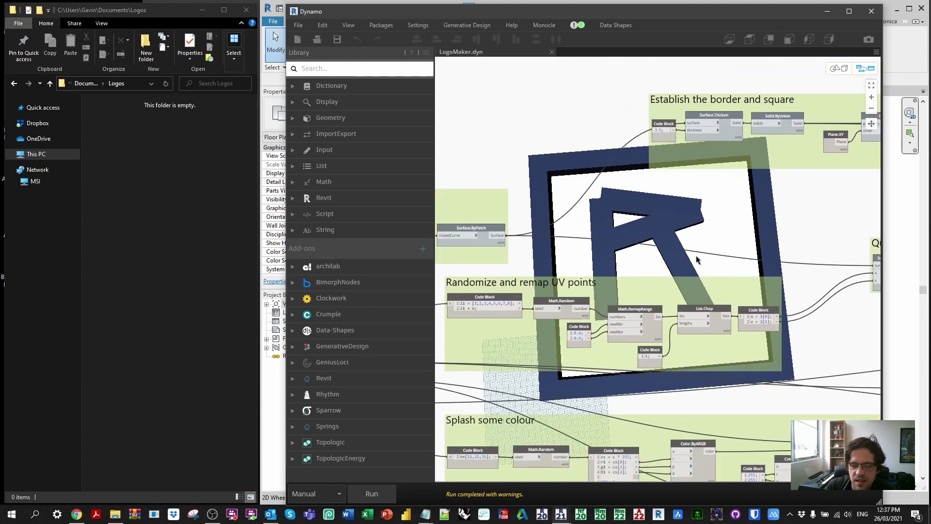
middle_drag(735, 225, 605, 274)
scroll(537, 163, up, 3)
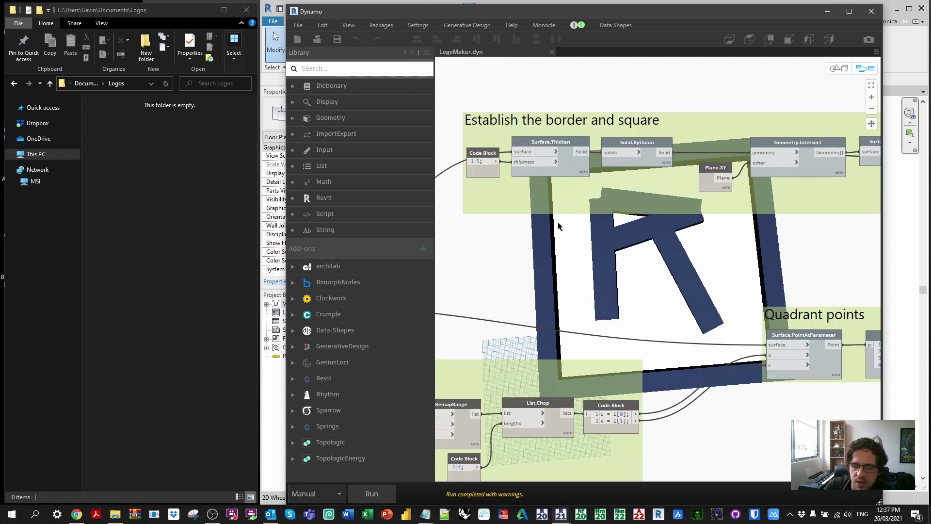
scroll(770, 254, down, 1)
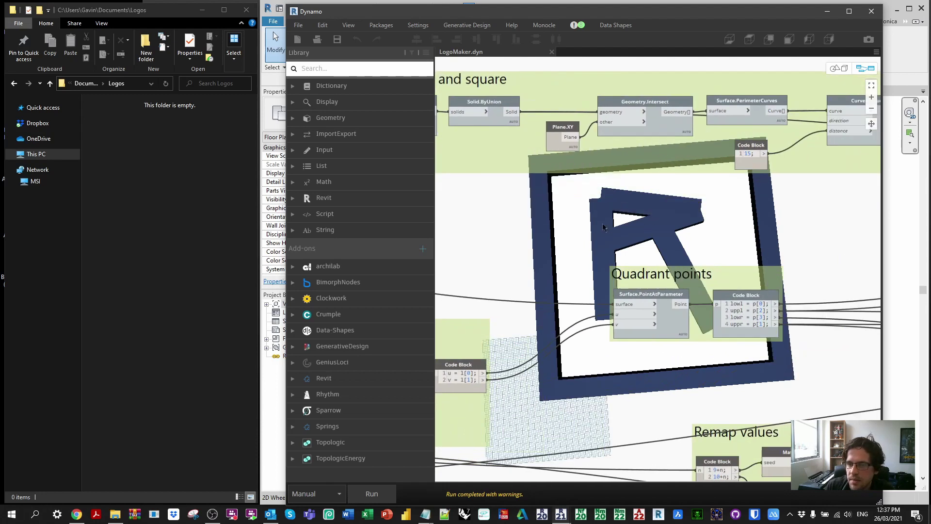
Examine the Quadrant points and Remap values groups and follow the line nodes through to the Make the R solid group.
mouse_move(770, 254)
middle_down()
mouse_move(604, 146)
mouse_move(544, 252)
middle_up()
scroll(590, 128, up, 1)
scroll(590, 128, down, 1)
scroll(552, 297, up, 1)
scroll(552, 297, up, 2)
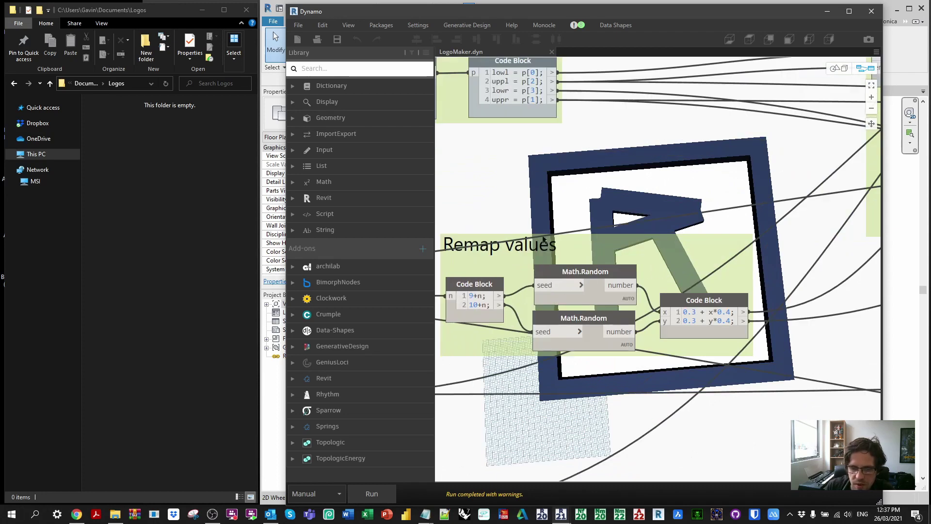
middle_drag(552, 297, 634, 167)
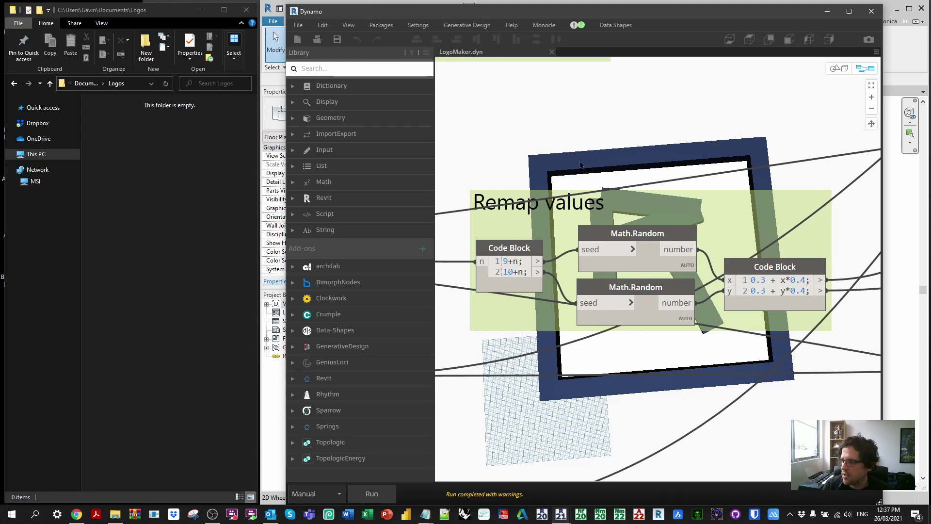
scroll(564, 177, down, 5)
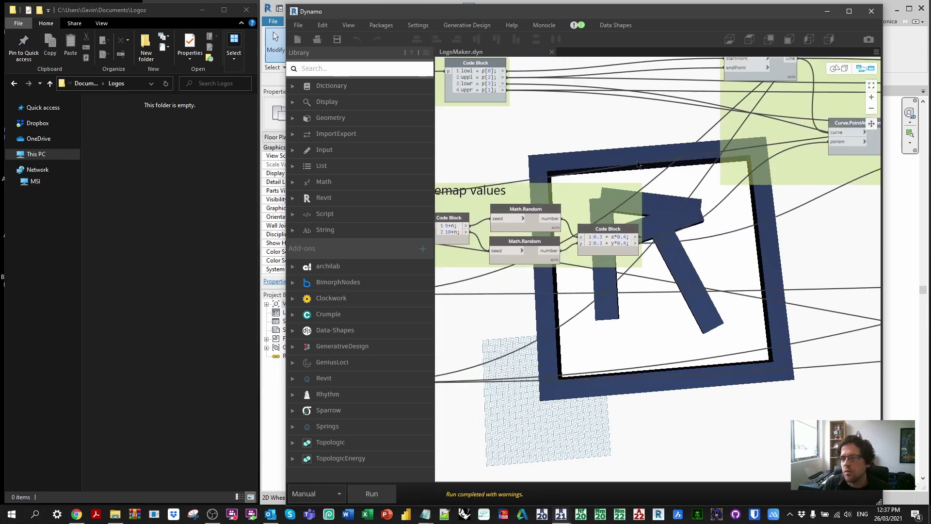
middle_drag(656, 166, 613, 169)
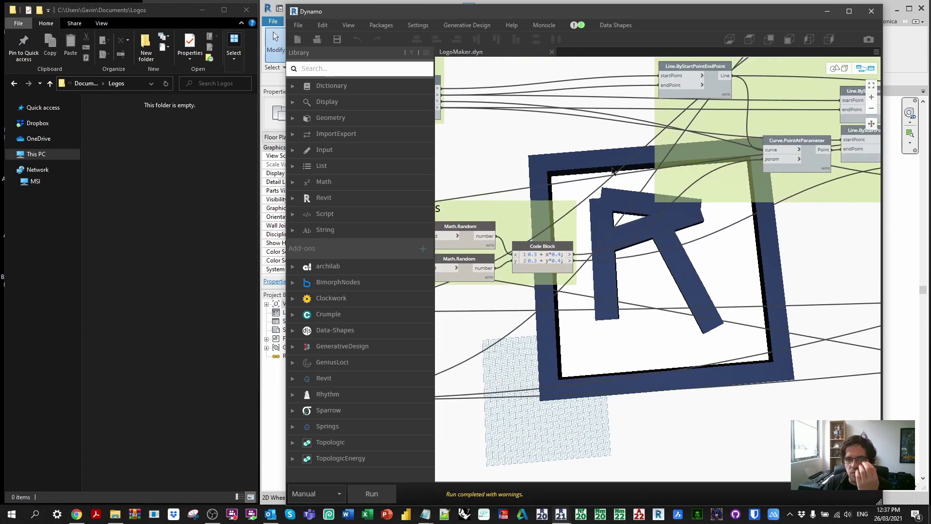
middle_drag(670, 70, 511, 163)
scroll(512, 162, up, 2)
middle_drag(783, 105, 455, 114)
scroll(707, 114, down, 2)
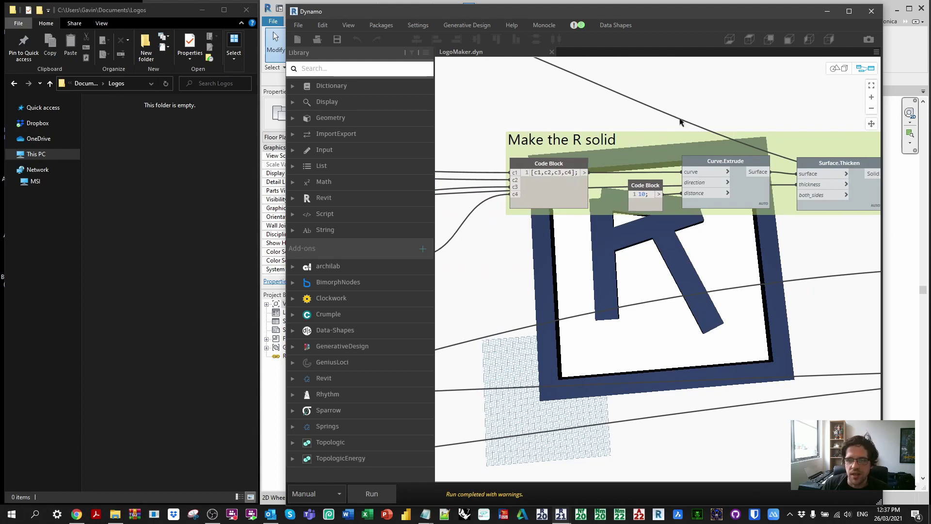
middle_drag(652, 124, 581, 124)
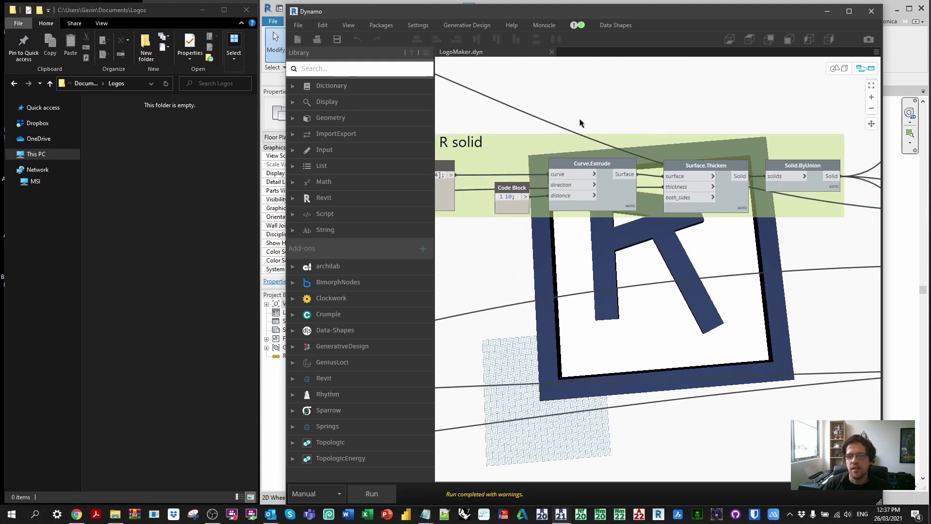
Switch the geometry preview of the Solid.ByUnion node in the Make the R solid group on and back off.
click(815, 167)
right_click(811, 167)
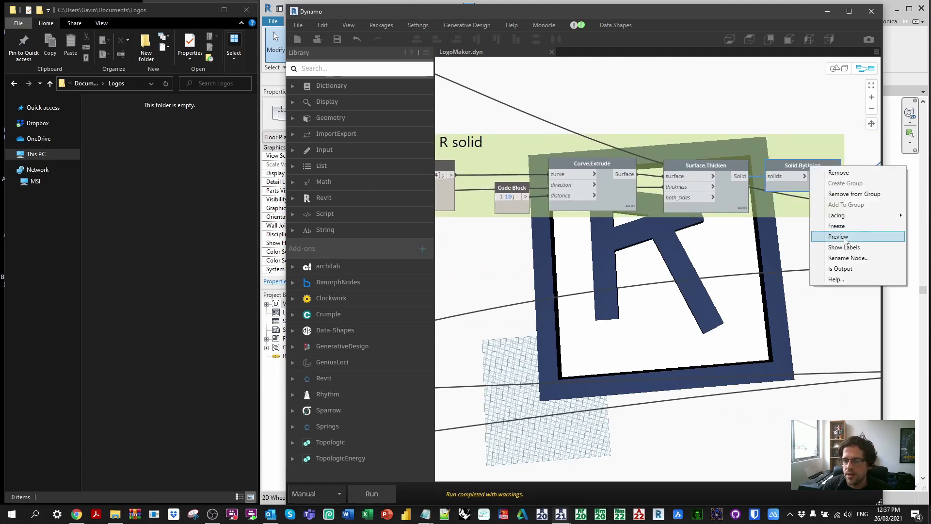
click(845, 238)
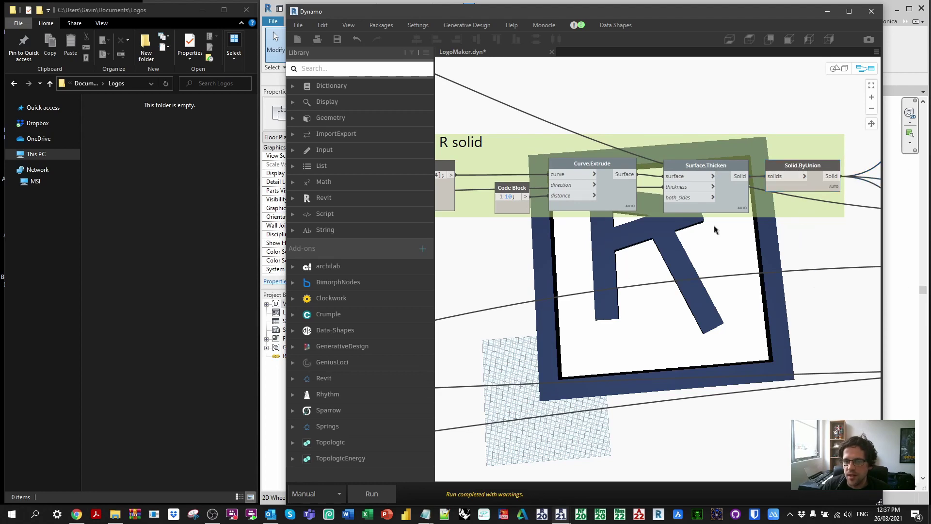
right_click(797, 168)
click(842, 241)
Turn on the geometry preview of the Point.ByCoordinates node in the Make Pixel grid group.
middle_drag(842, 241, 436, 325)
scroll(684, 166, up, 3)
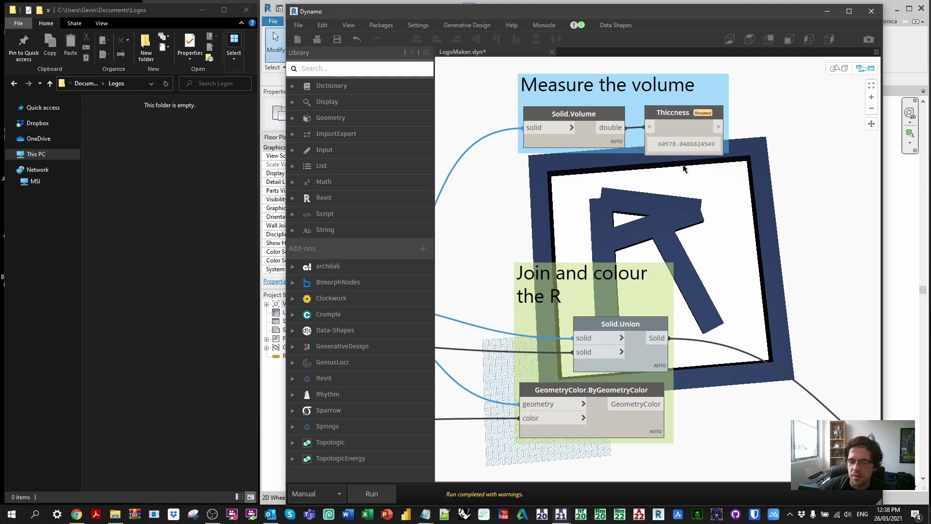
scroll(706, 279, down, 3)
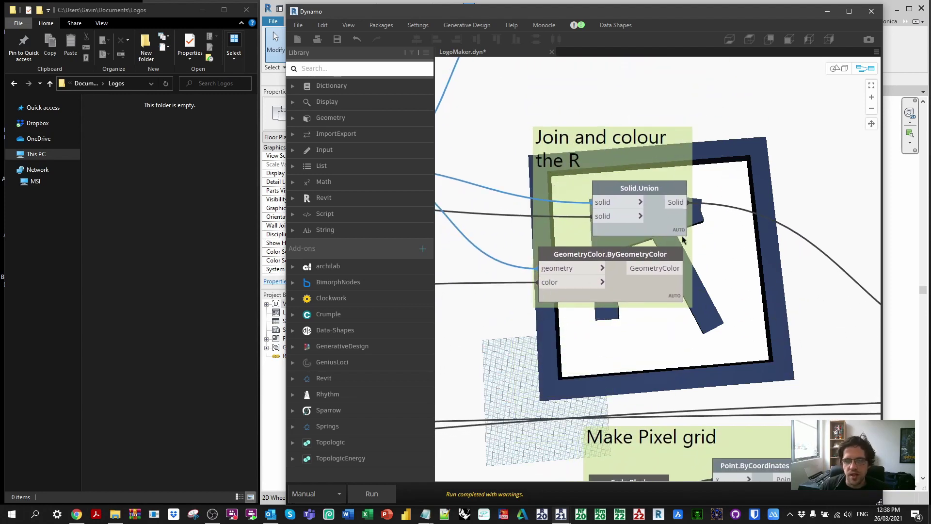
scroll(561, 271, down, 5)
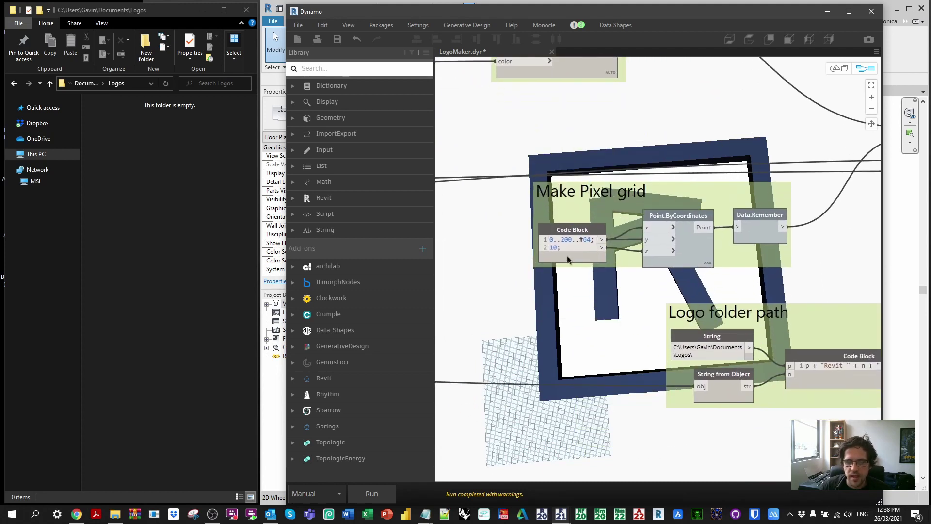
scroll(561, 271, up, 2)
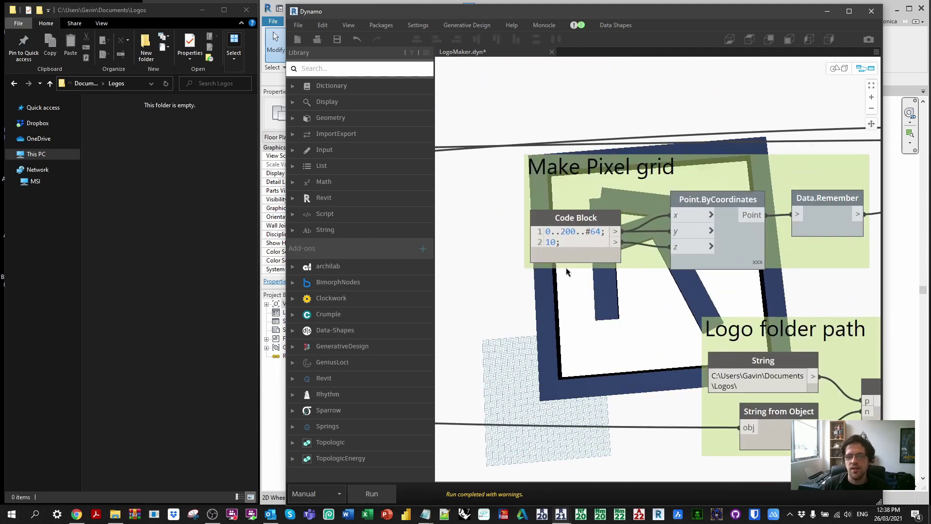
right_click(585, 222)
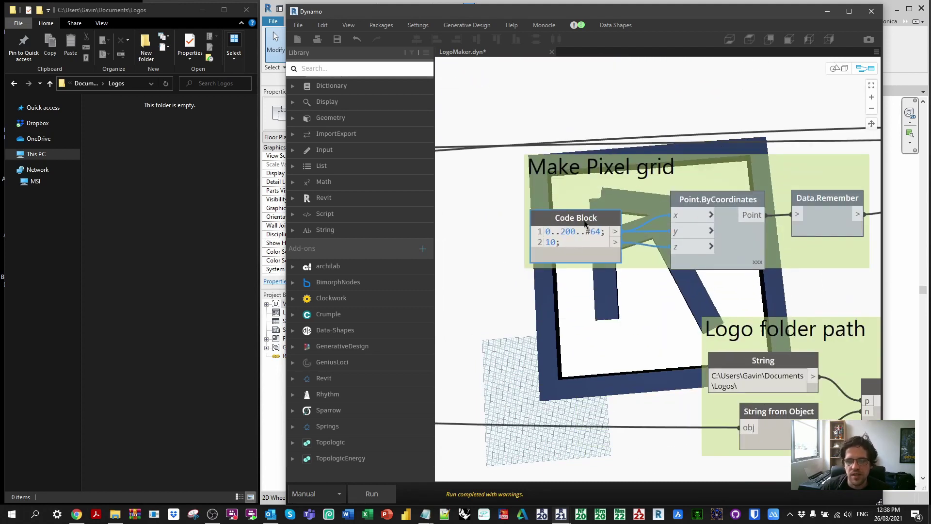
right_click(729, 205)
click(757, 275)
middle_drag(682, 154, 604, 324)
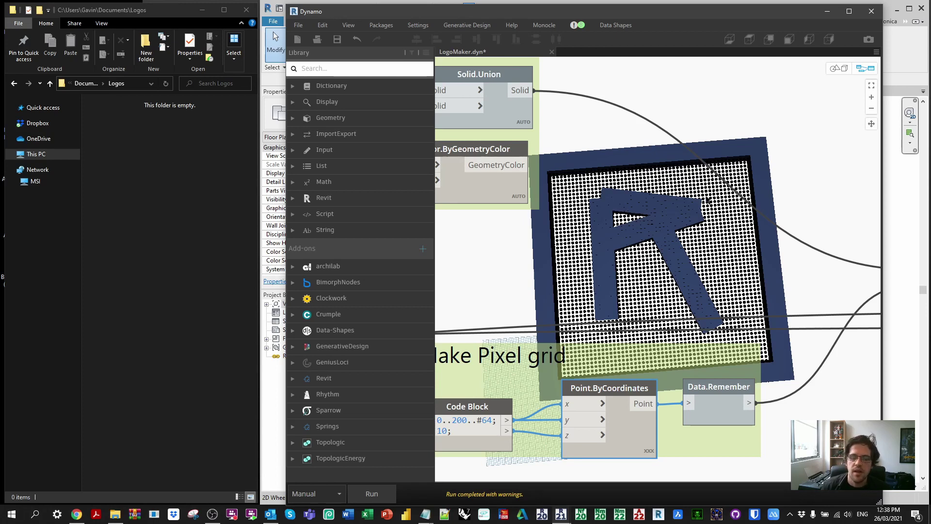
Turn off the geometry preview of the Point.ByCoordinates node in the Make Pixel grid group.
right_click(639, 388)
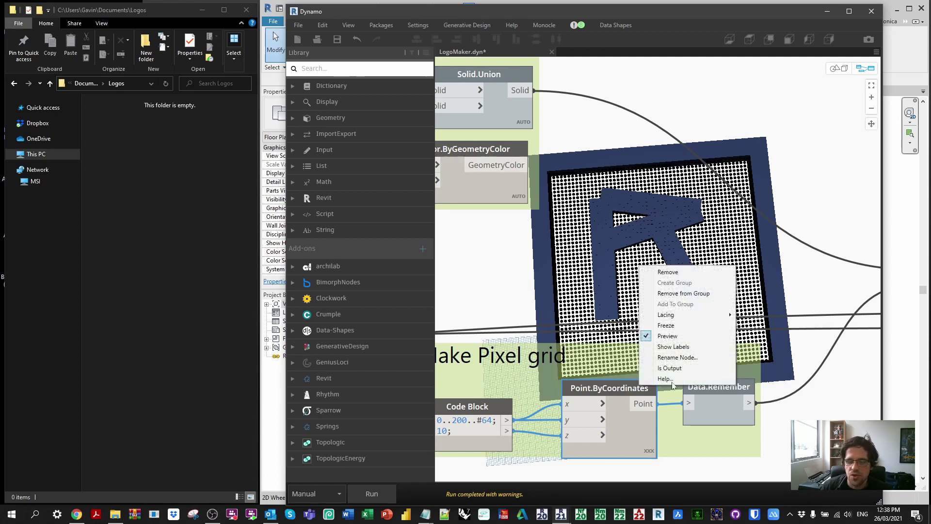
click(668, 336)
Examine the Check the pixel colours group from Geometry.DoesIntersect through to the output of the Image.FromPixels node.
middle_drag(701, 377, 657, 288)
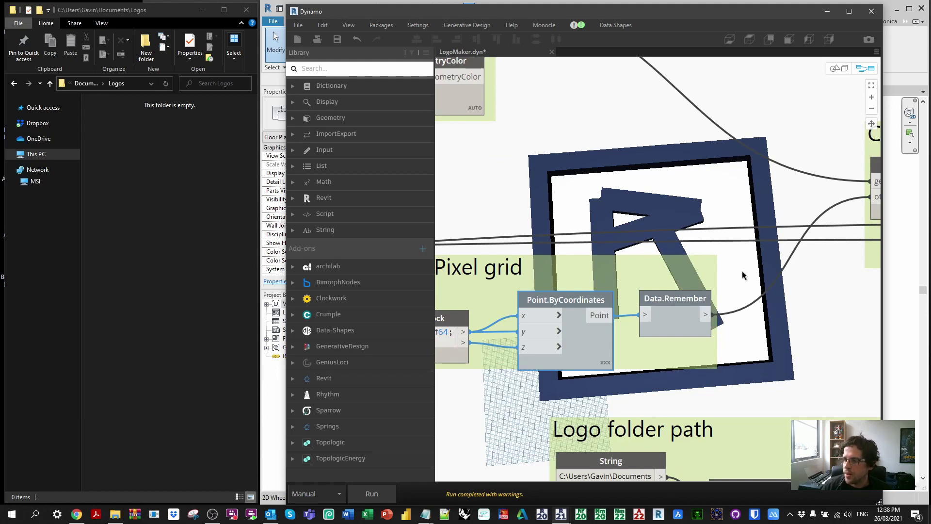
middle_drag(755, 249, 478, 210)
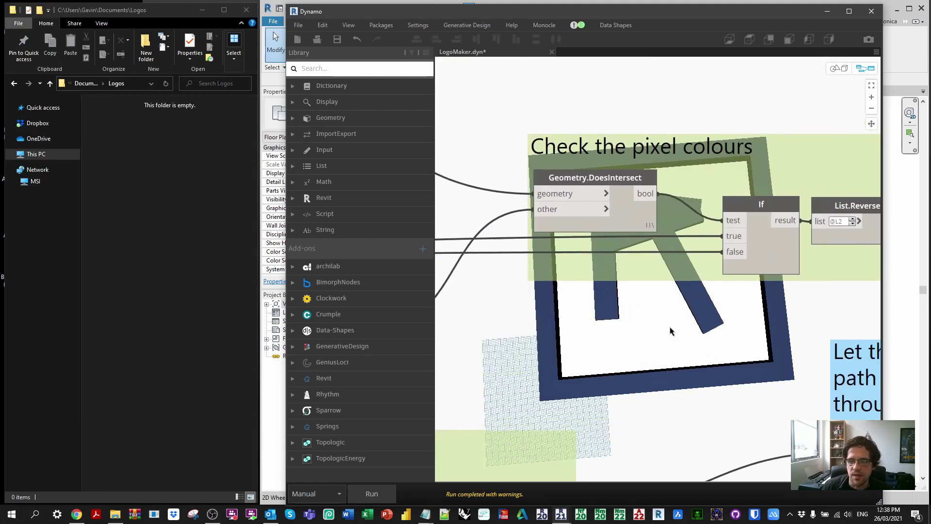
middle_drag(666, 329, 572, 318)
middle_drag(668, 289, 617, 281)
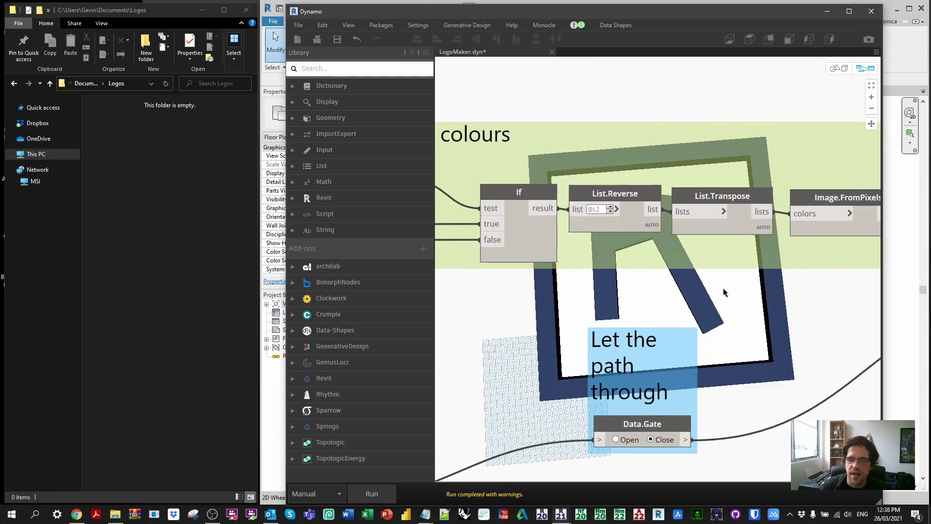
middle_drag(710, 292, 600, 293)
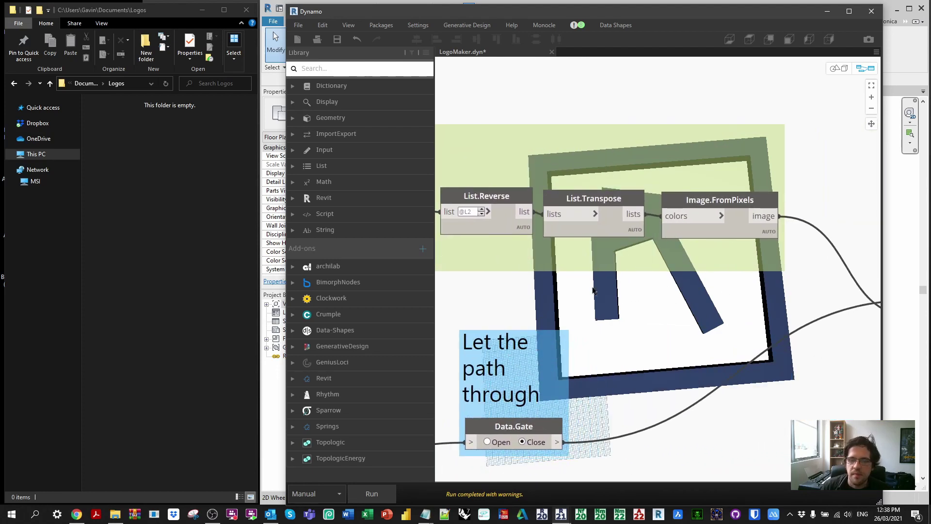
mouse_move(774, 231)
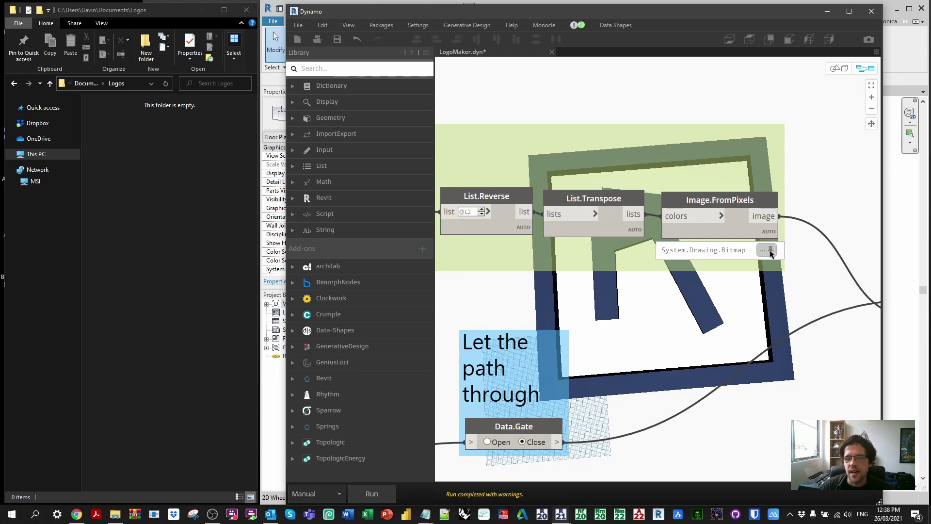
Examine the Logo folder path group and follow its file path wire to the Data.Gate node in the Let the path through group.
scroll(718, 325, down, 3)
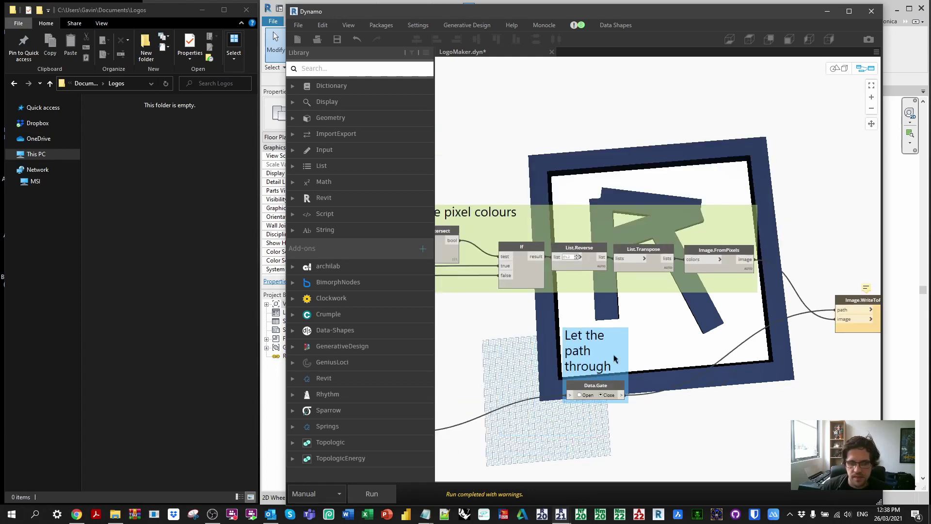
middle_drag(540, 380, 602, 334)
scroll(601, 334, up, 3)
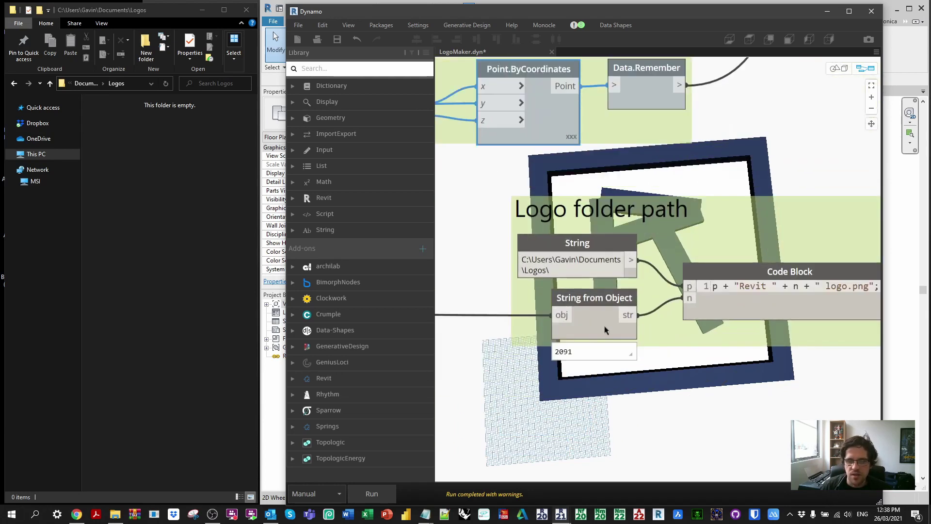
middle_drag(656, 391, 545, 381)
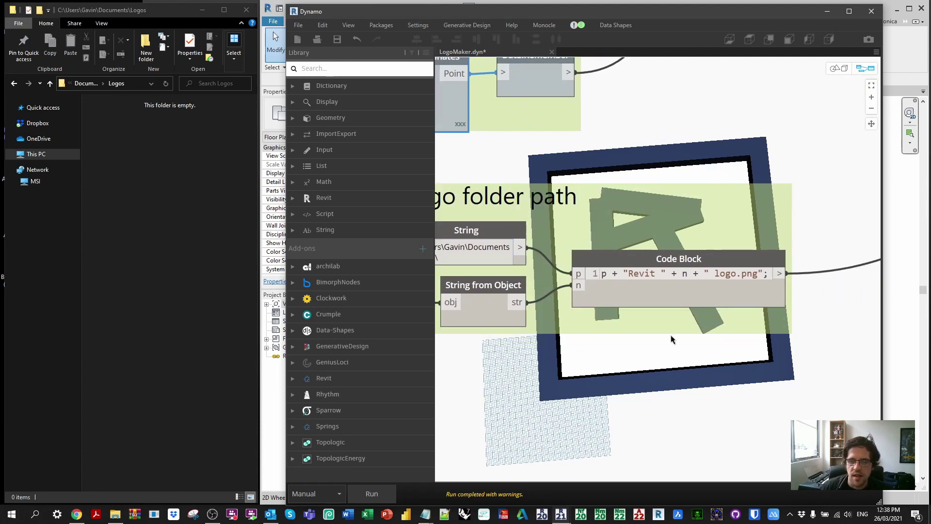
scroll(808, 284, down, 1)
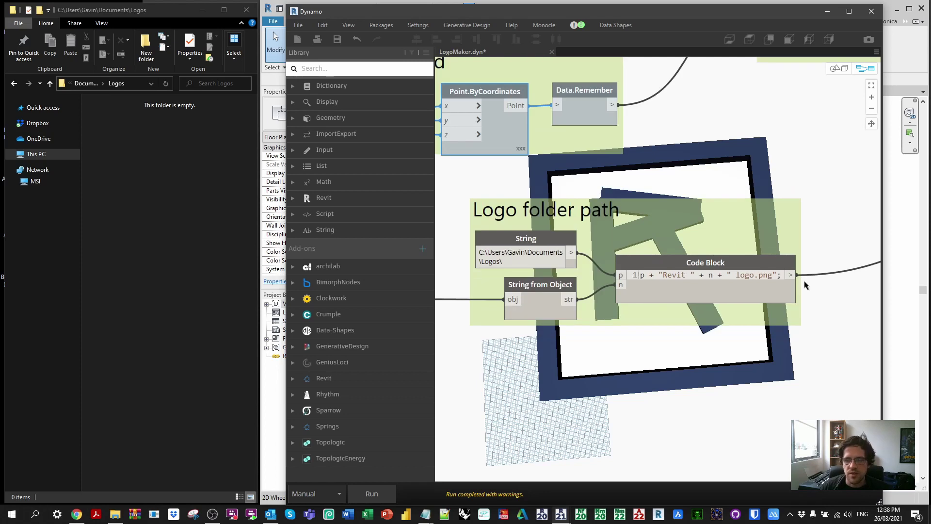
middle_drag(805, 284, 548, 273)
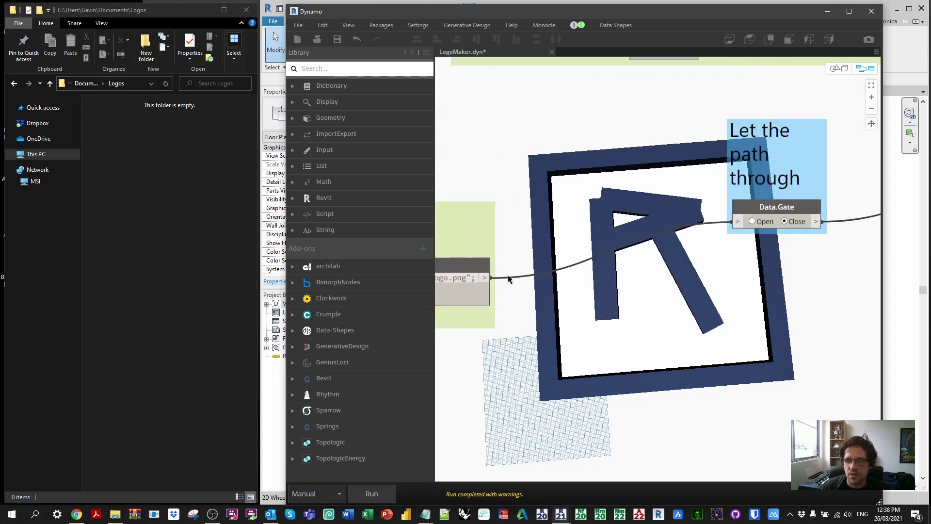
middle_drag(834, 228, 603, 252)
scroll(514, 246, up, 1)
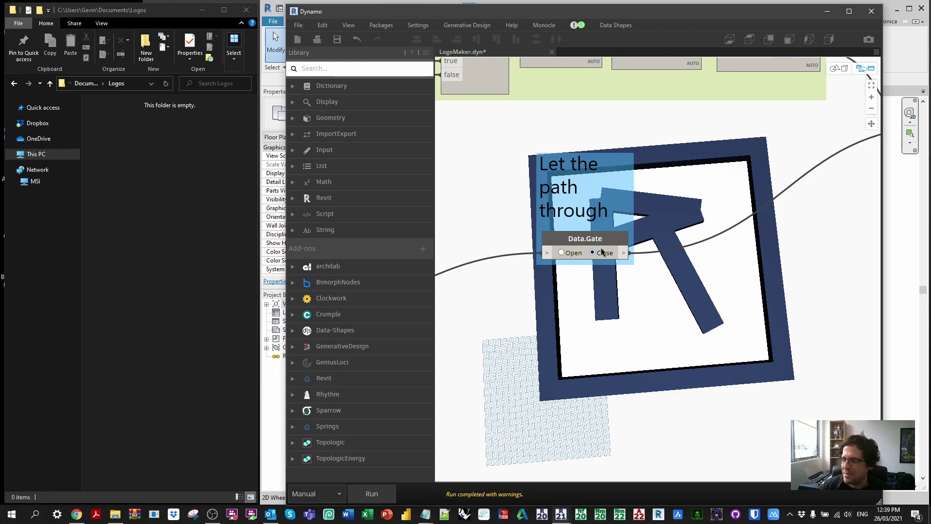
Export the graph for Generative Design with the description Logomaker, the troll face image and the cached data kept.
click(469, 26)
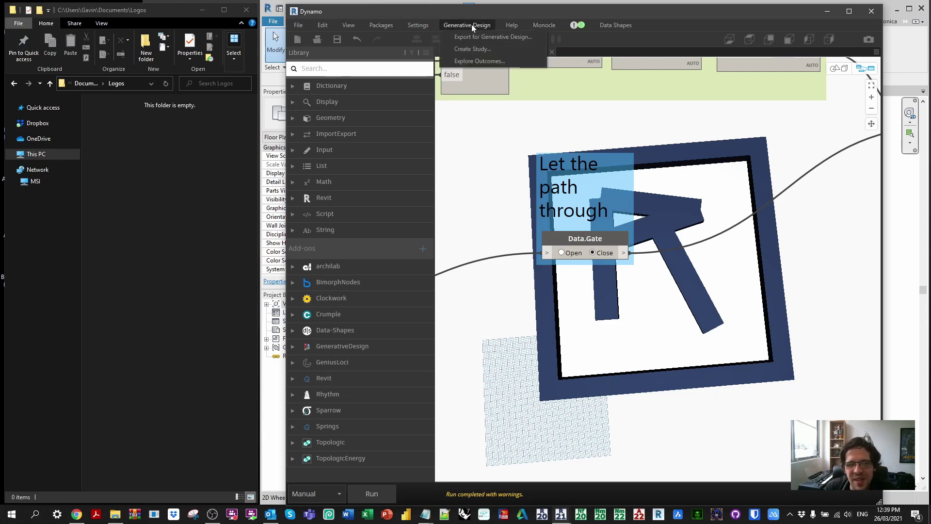
click(503, 42)
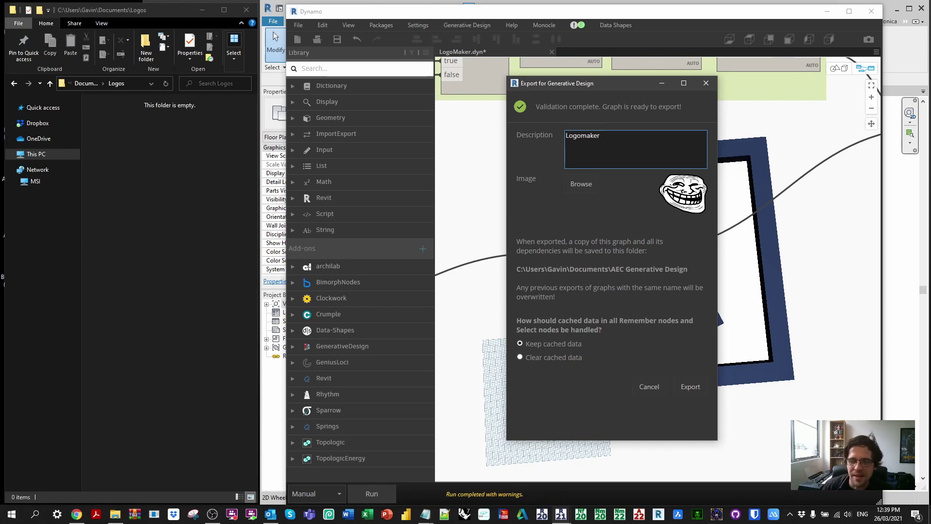
click(581, 184)
click(844, 172)
double_click(844, 172)
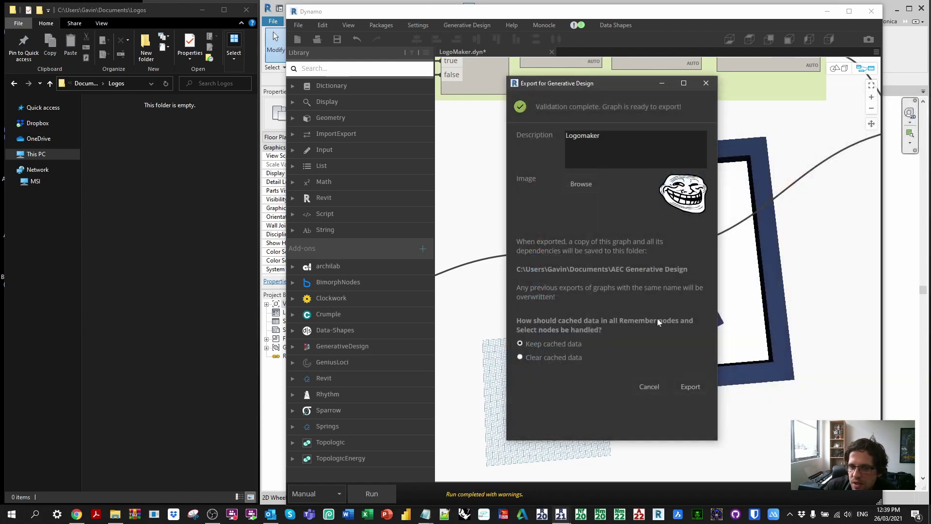
click(694, 386)
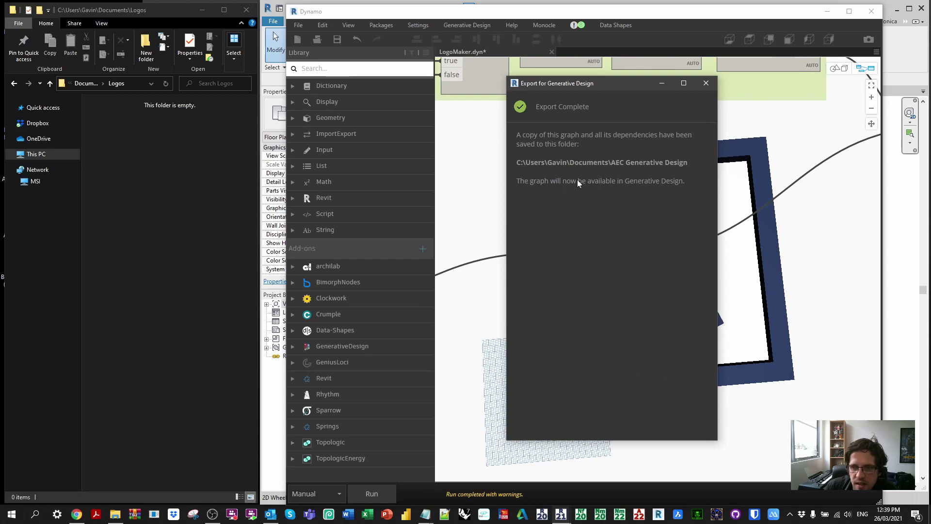
click(705, 83)
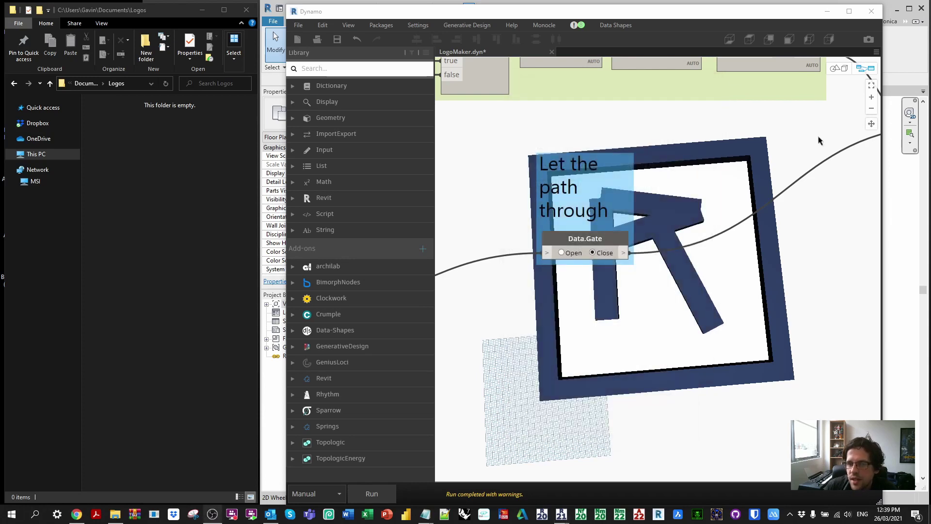
Close the LogoMaker graph with its changes saved, and open LogoMaker_All.dyn.
click(552, 52)
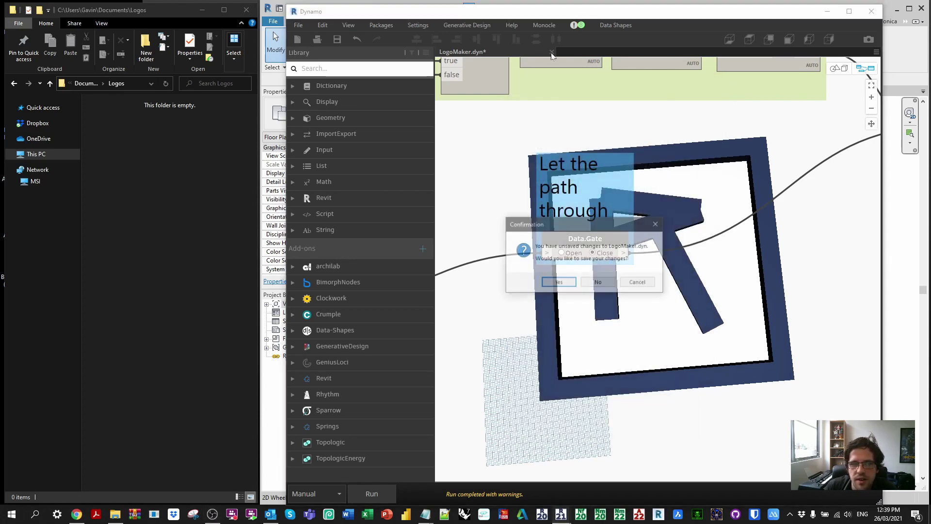
click(563, 282)
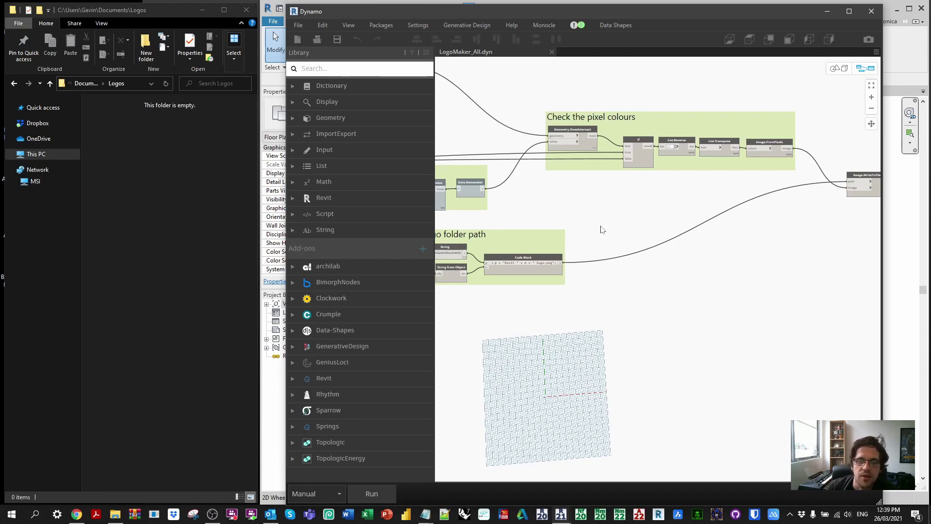
View the file path wire leading to the image writer in the LogoMaker_All graph, and close Dynamo.
scroll(679, 269, up, 3)
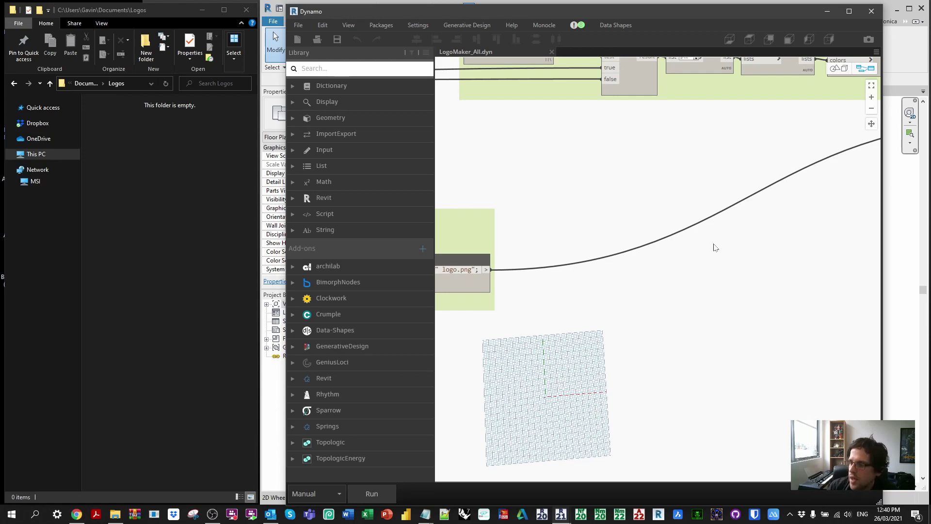
click(872, 12)
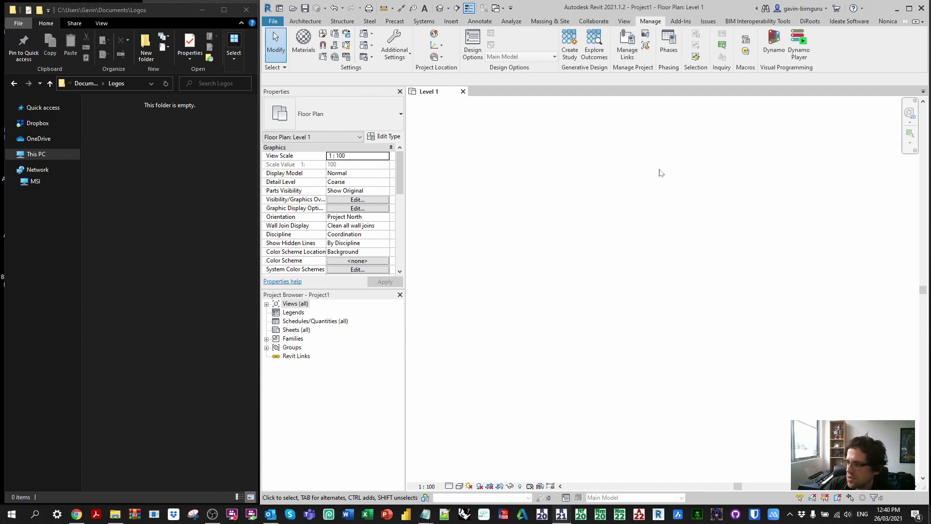
Create a generative design study of the LogoMaker type in Revit and name it "Make me a logo".
click(776, 62)
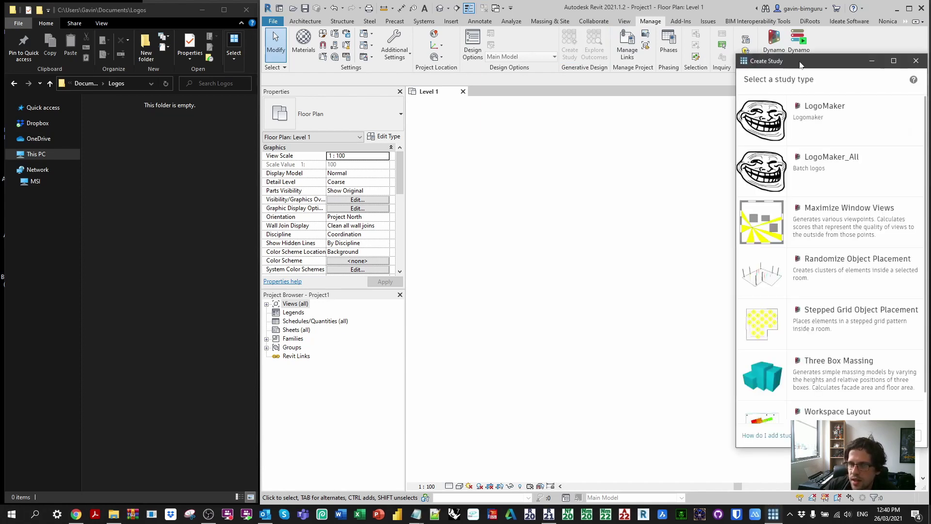
click(800, 118)
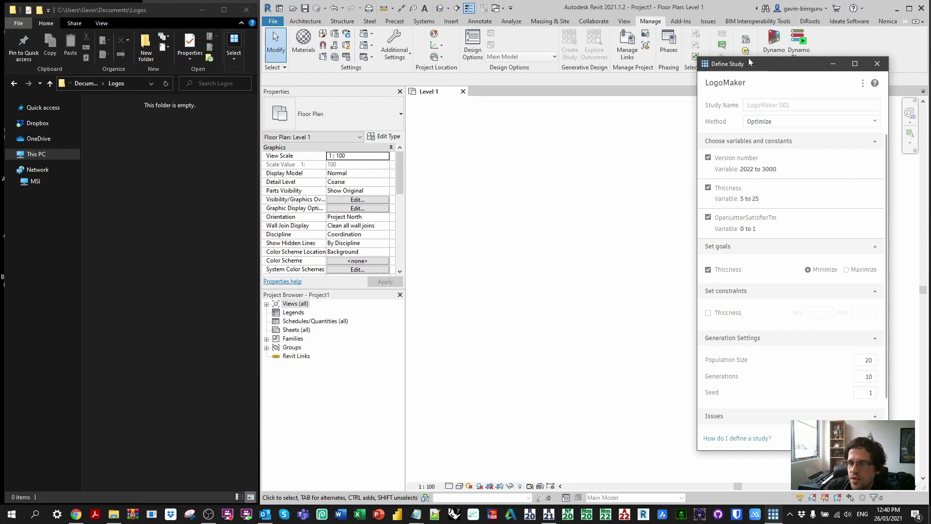
drag(767, 67, 734, 53)
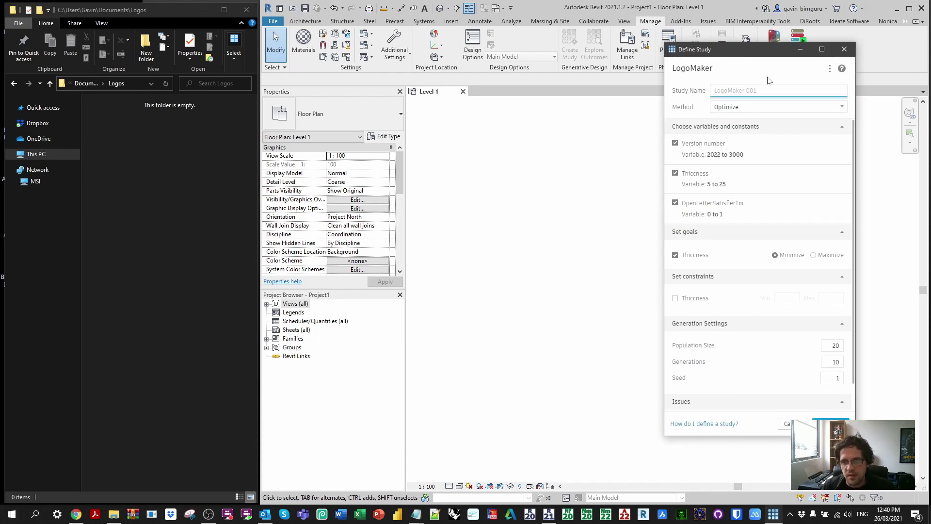
text(Make me a logo)
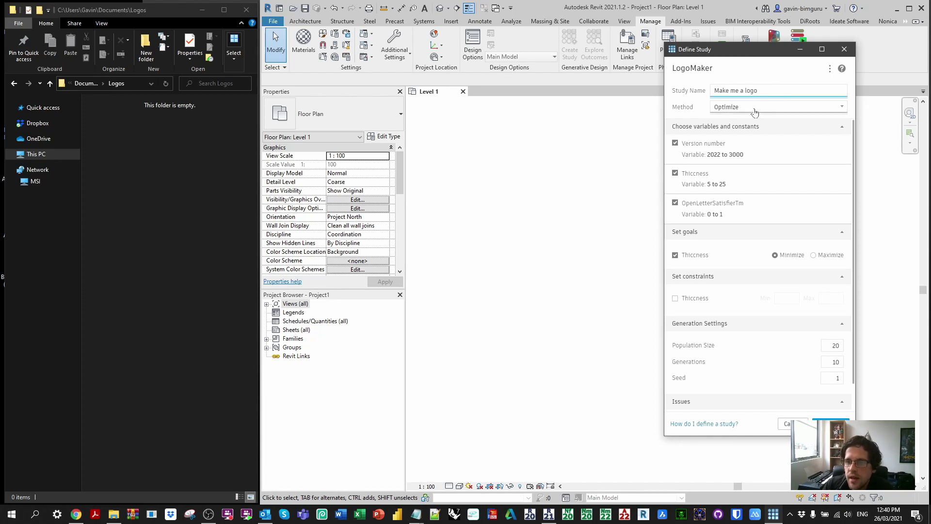
Set the study's method to Randomize with 30 solutions and generate the outcomes.
click(757, 111)
click(753, 138)
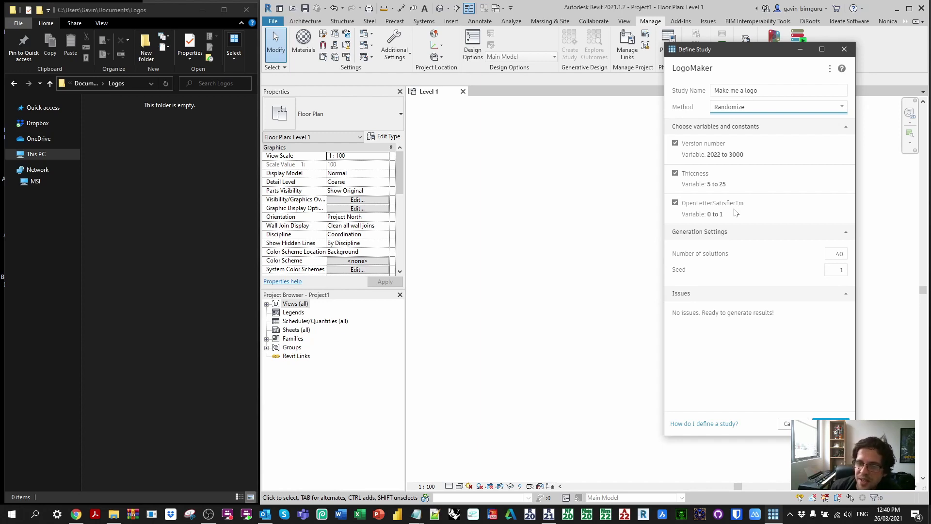
click(827, 253)
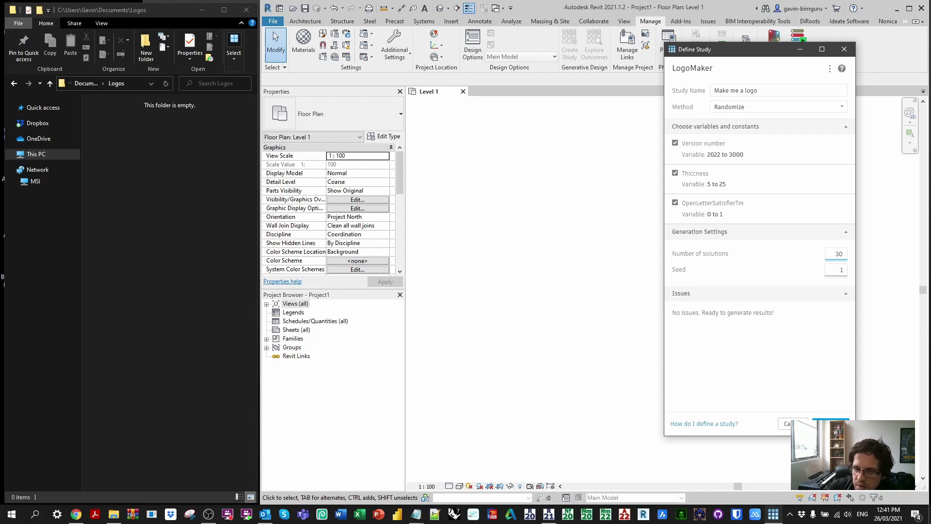
click(831, 424)
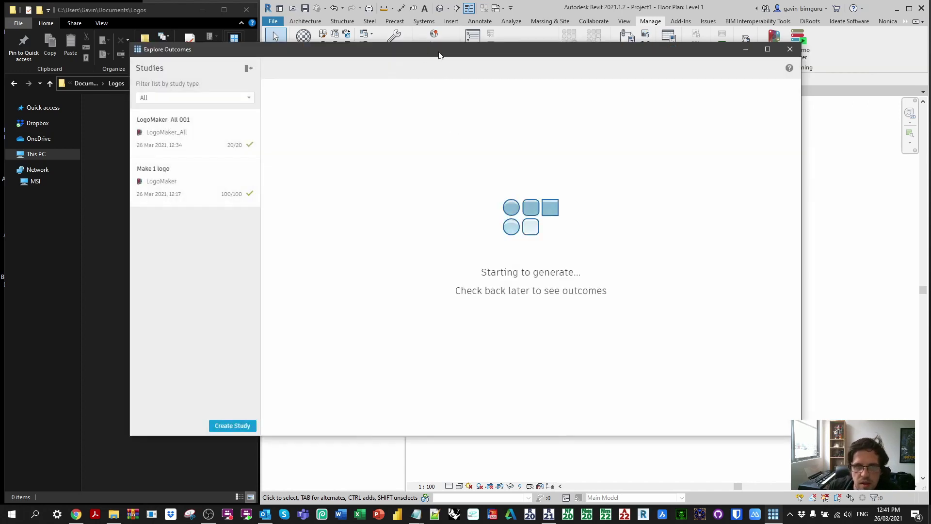
drag(442, 53, 527, 62)
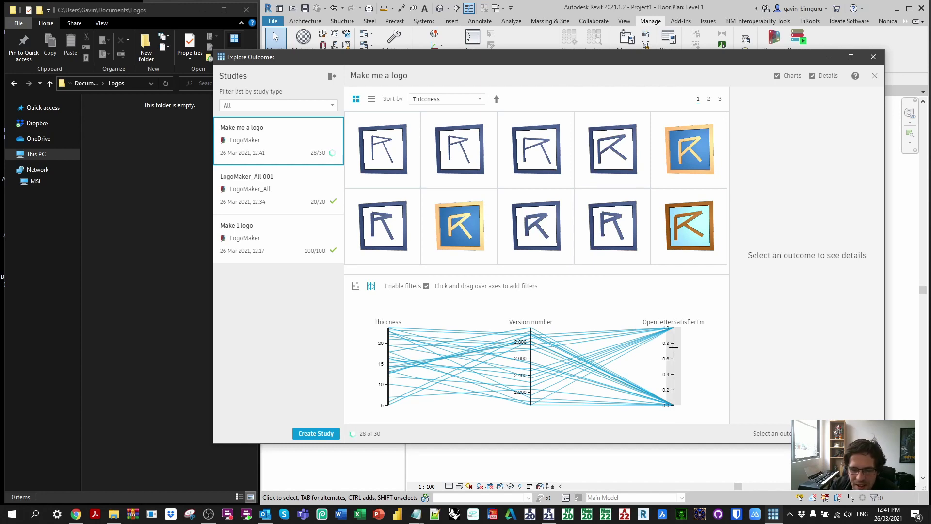
Filter the outcomes to OpenLetterSatisfierTm values near 1, and shift that filter to values near 0.
drag(674, 347, 674, 328)
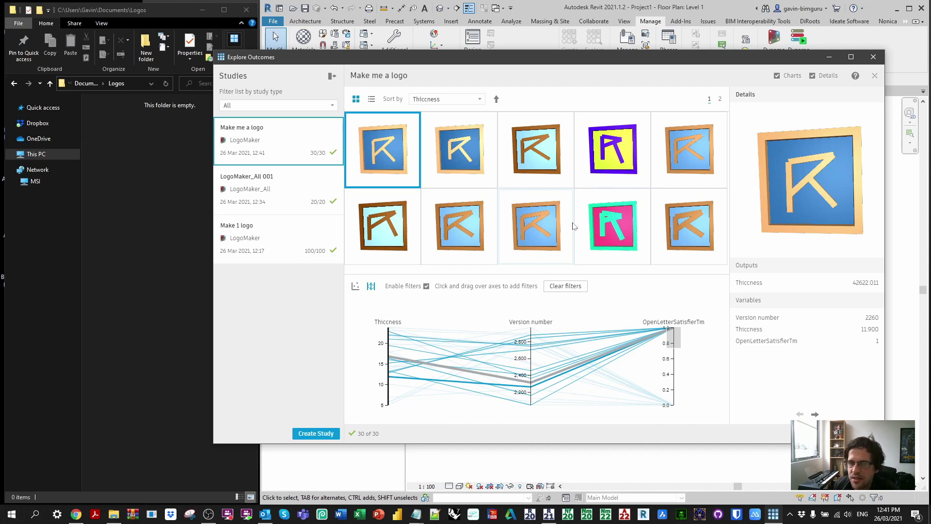
drag(675, 340, 674, 395)
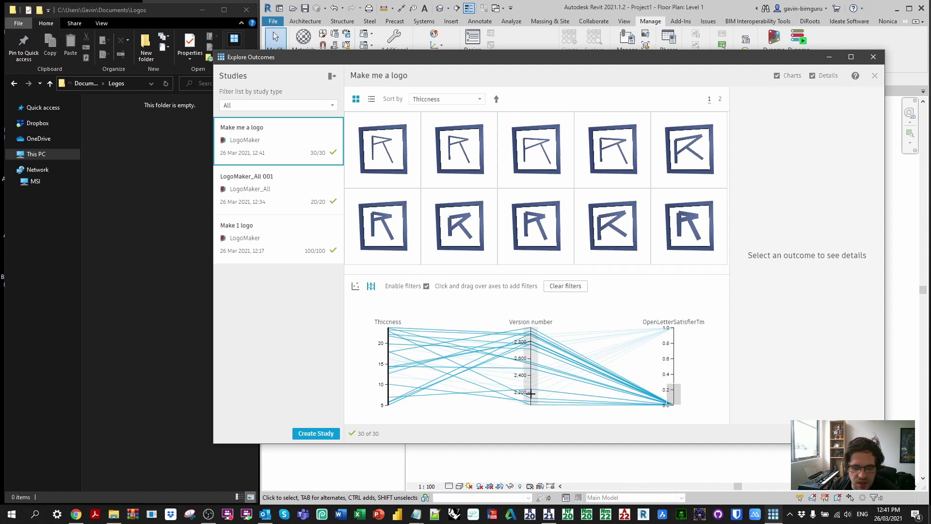
Narrow the outcomes to version numbers below about 2,200 and view the details of each remaining logo.
drag(531, 395, 531, 402)
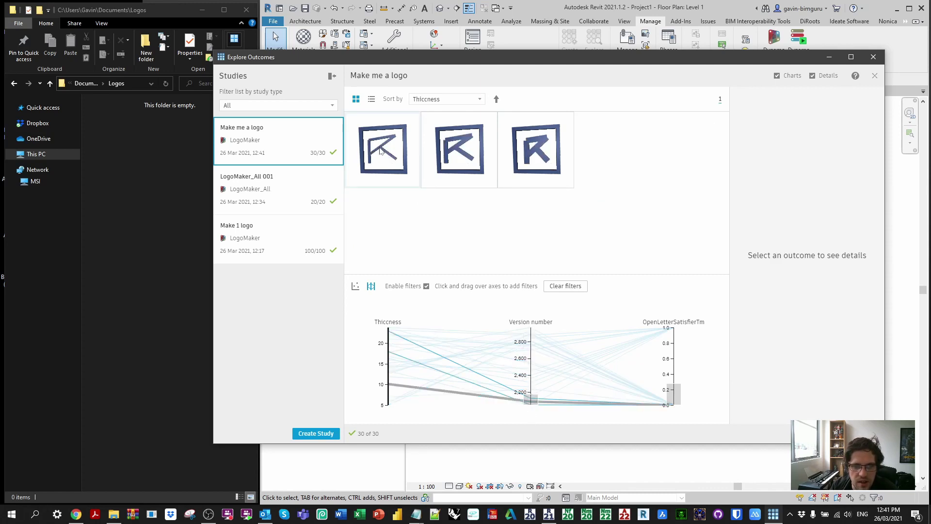
click(381, 151)
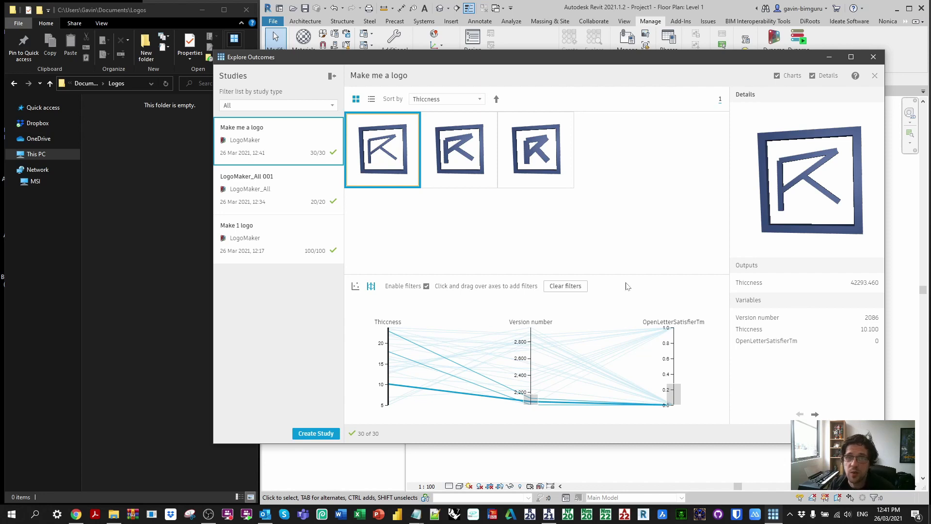
click(469, 151)
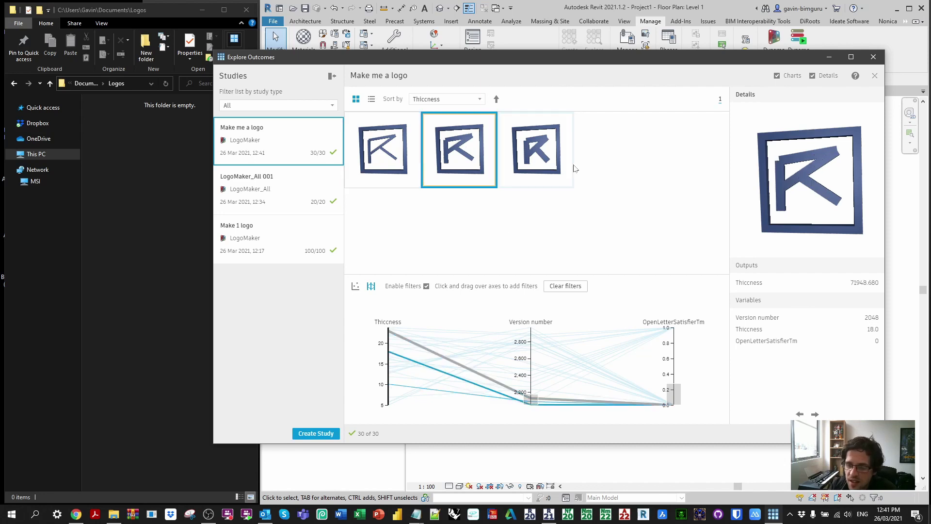
click(528, 158)
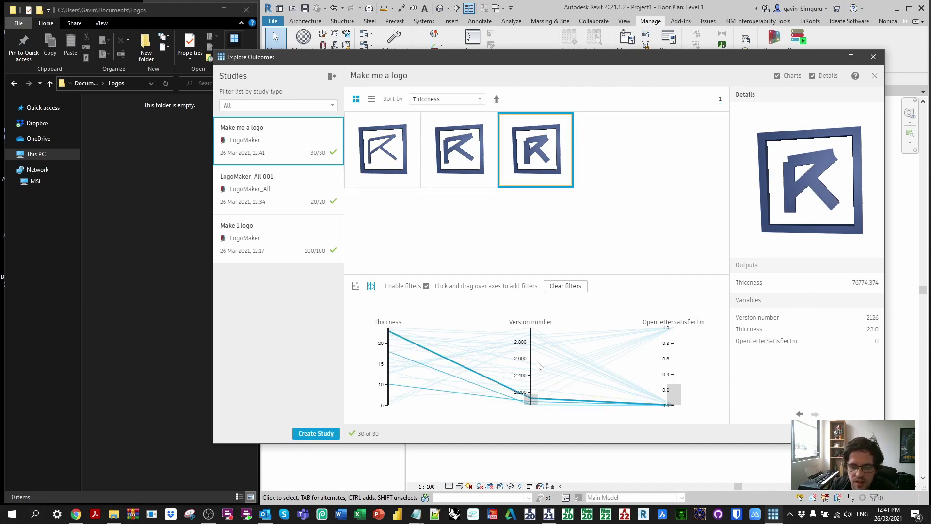
Filter the outcomes to version numbers near 2,800 and Thiccness above about 20, and create the remaining logo as a PNG file.
drag(531, 399, 532, 343)
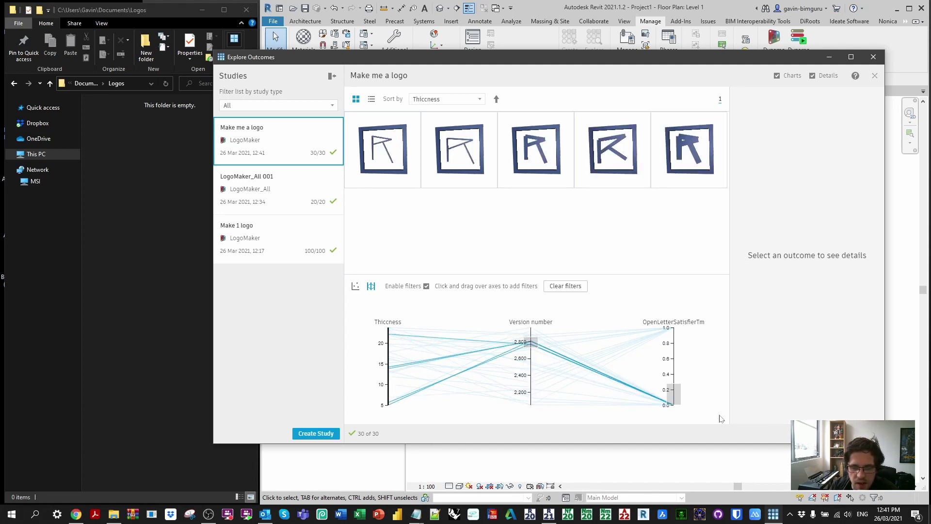
drag(388, 347, 389, 315)
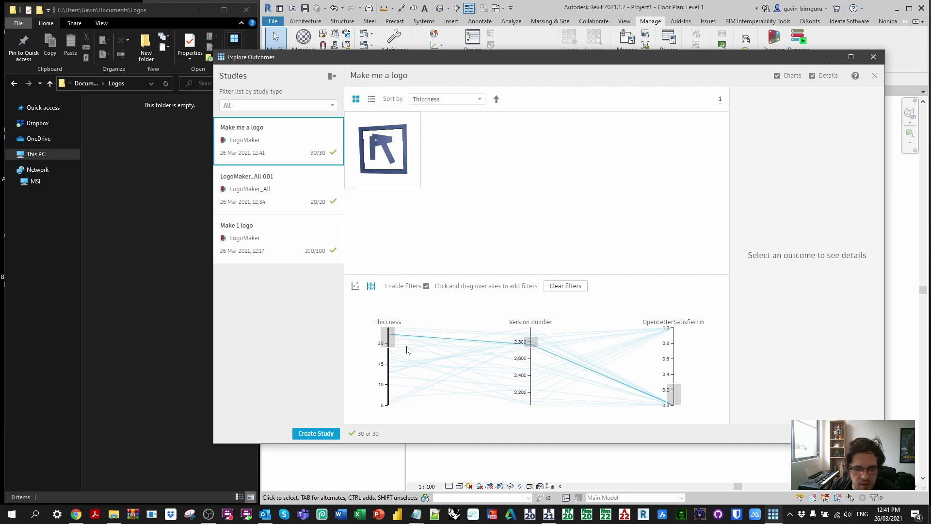
click(530, 342)
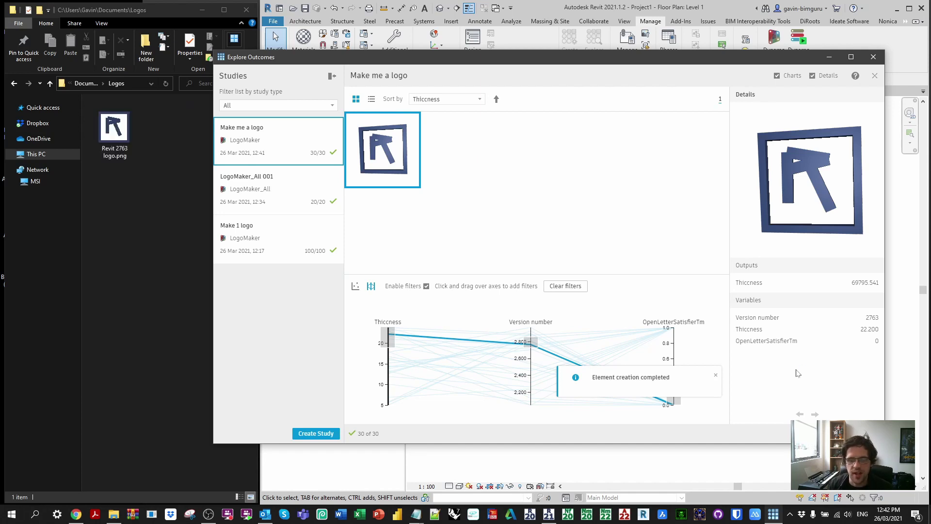
click(96, 146)
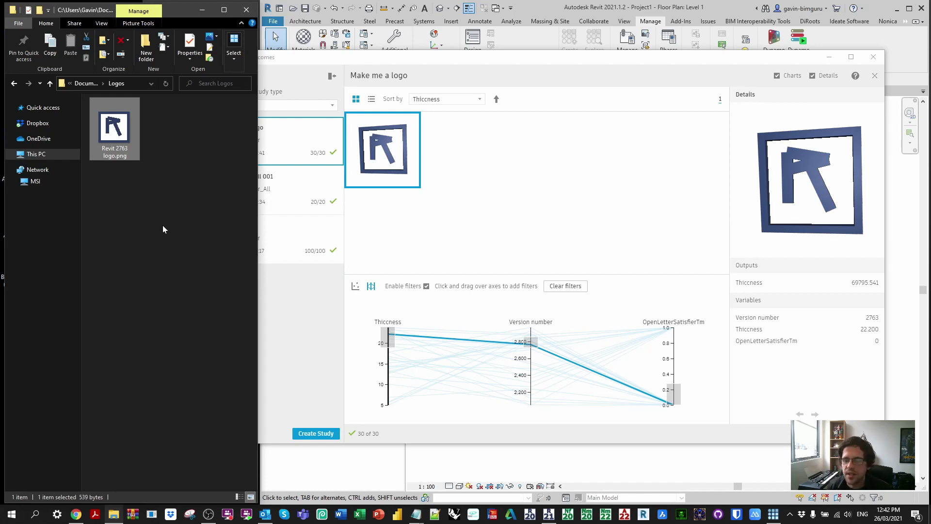
Start a new generative design study of the LogoMaker_All type using the Randomize method.
drag(601, 65, 631, 55)
click(902, 47)
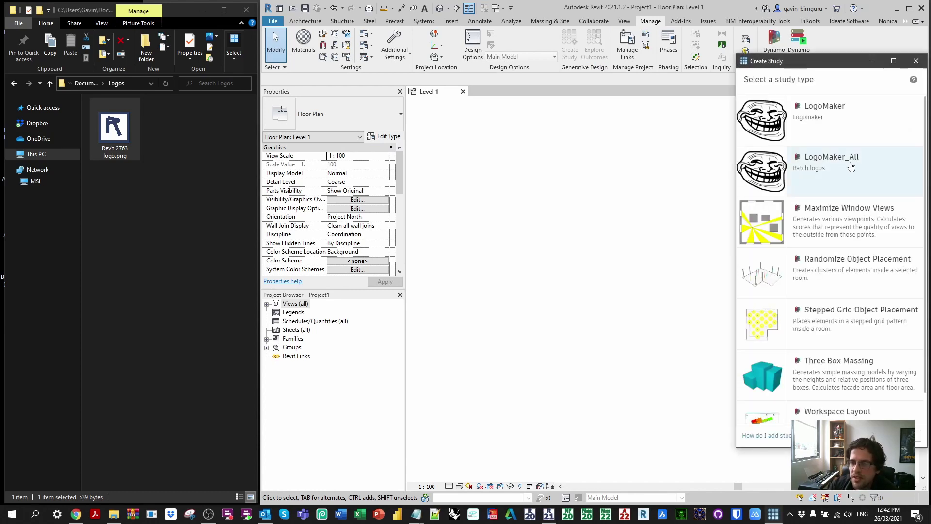
click(797, 172)
click(822, 121)
click(827, 150)
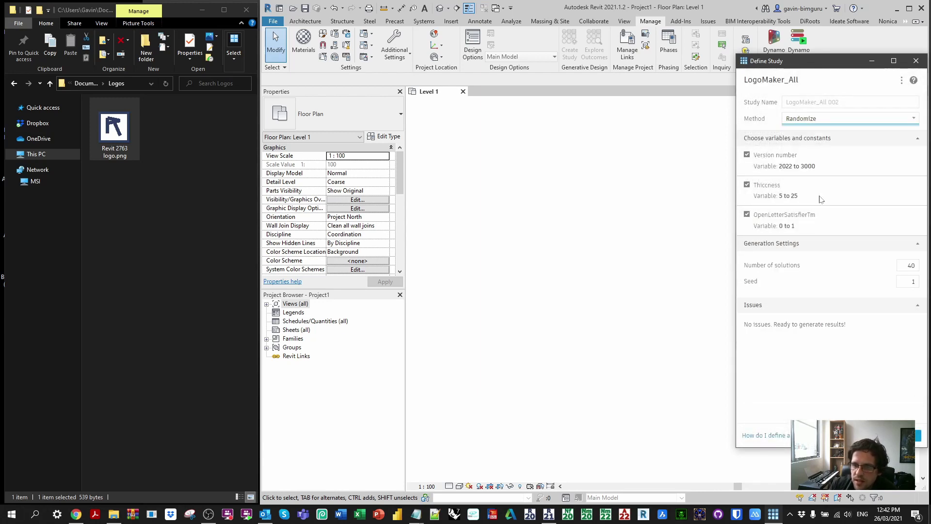
Hold OpenLetterSatisfierTm constant at 1, set the number of solutions to 20 and generate the LogoMaker_All study.
click(747, 215)
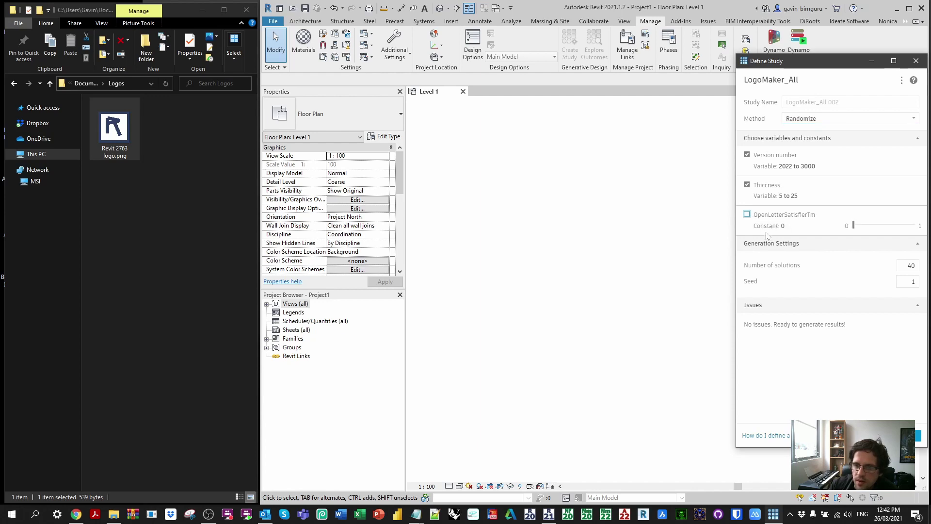
click(855, 227)
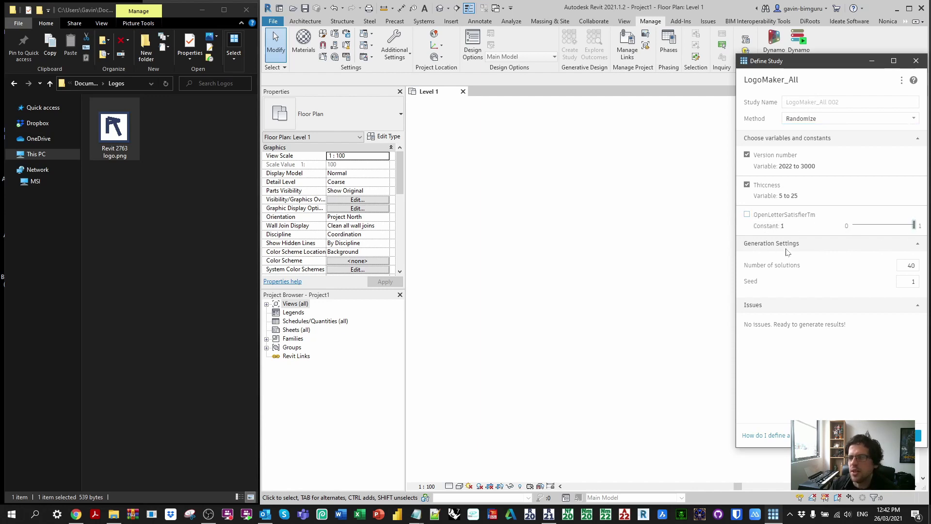
double_click(897, 272)
text(2)
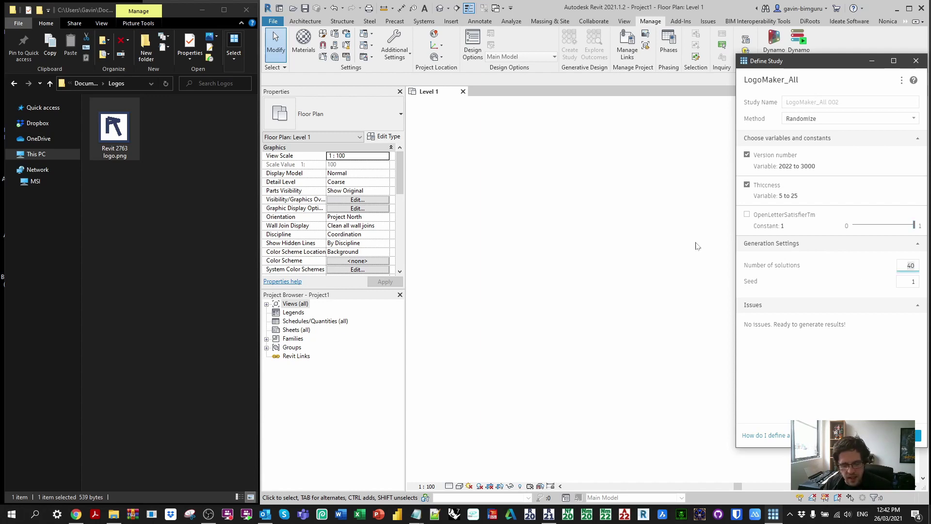
text(0)
key(Return)
drag(560, 80, 668, 77)
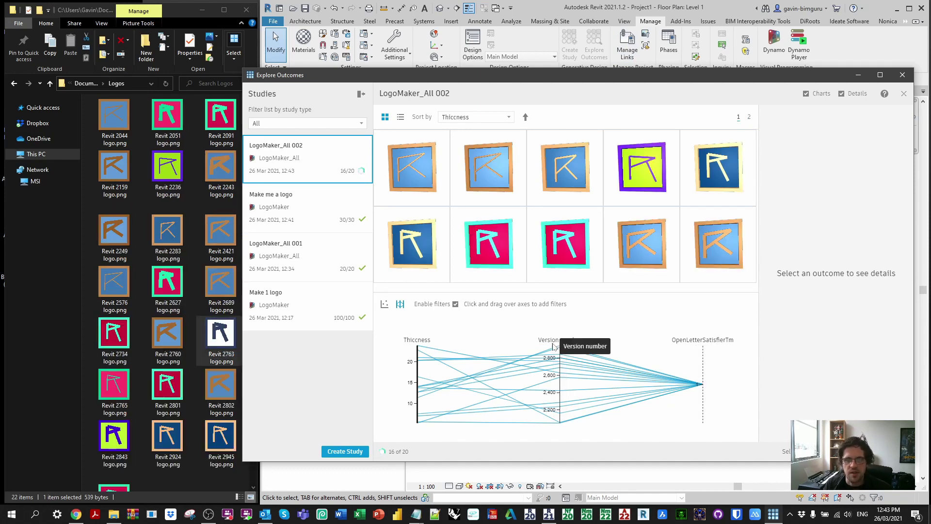
Sort the generated logos by descending Thiccness and view the details of the first one.
click(485, 117)
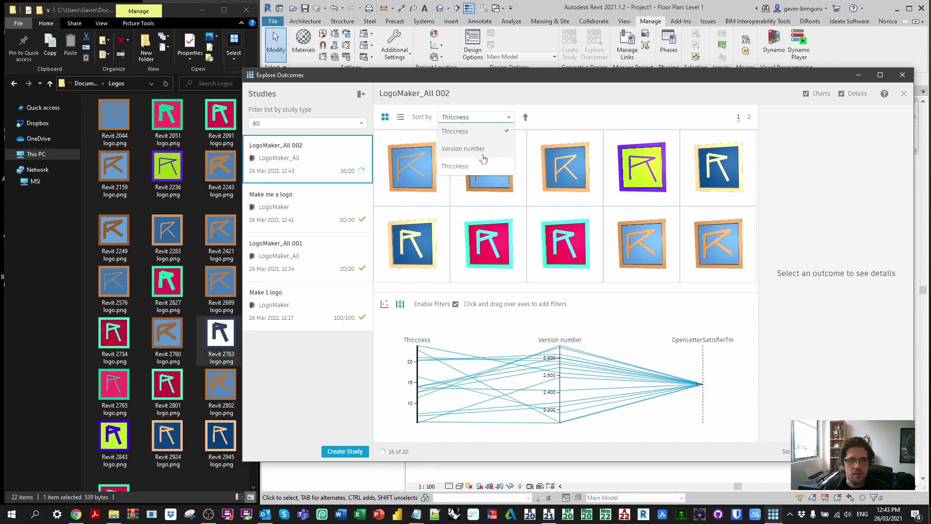
click(476, 134)
click(526, 117)
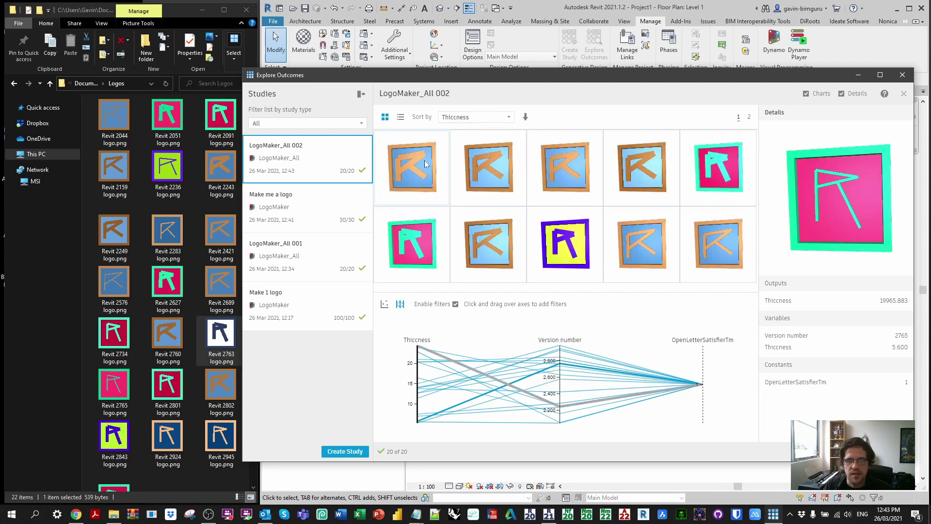
click(405, 165)
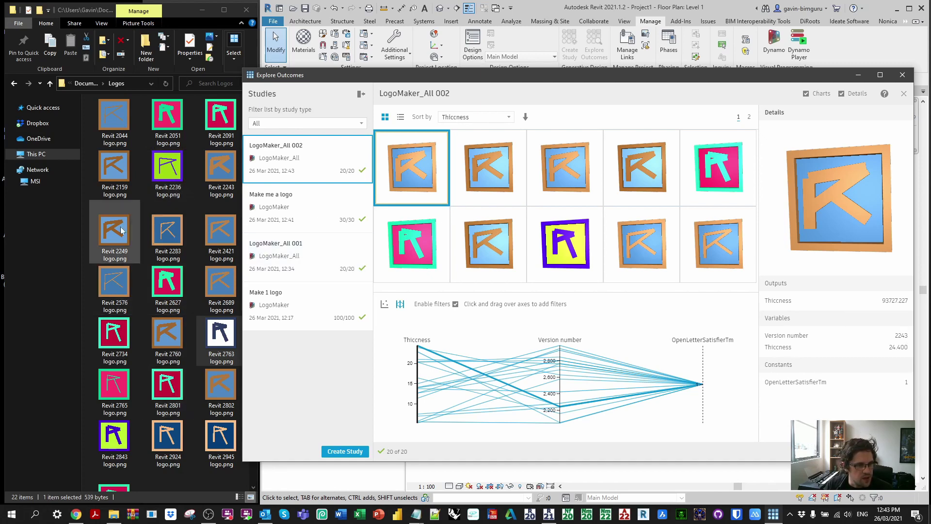
Select Revit 2243 logo.png in the Logos folder and copy the folder's path.
click(218, 170)
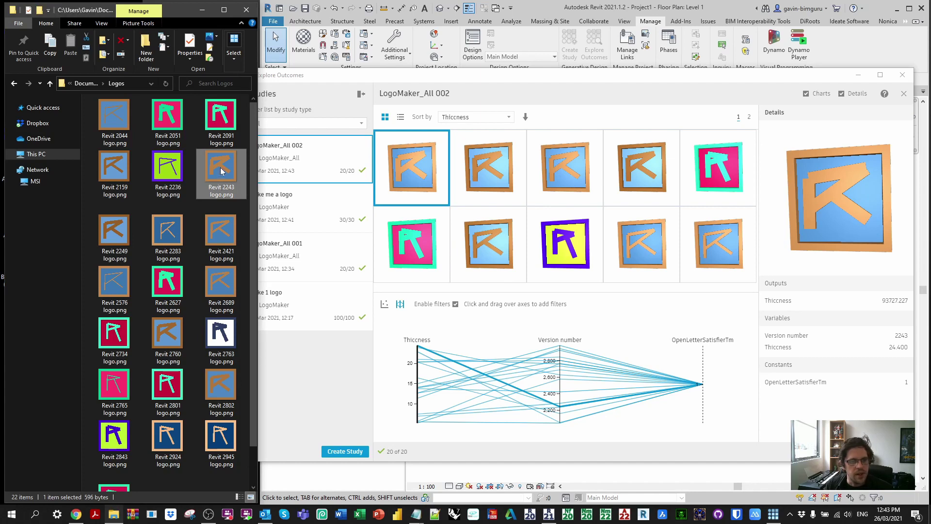
click(132, 83)
key(ctrl+c)
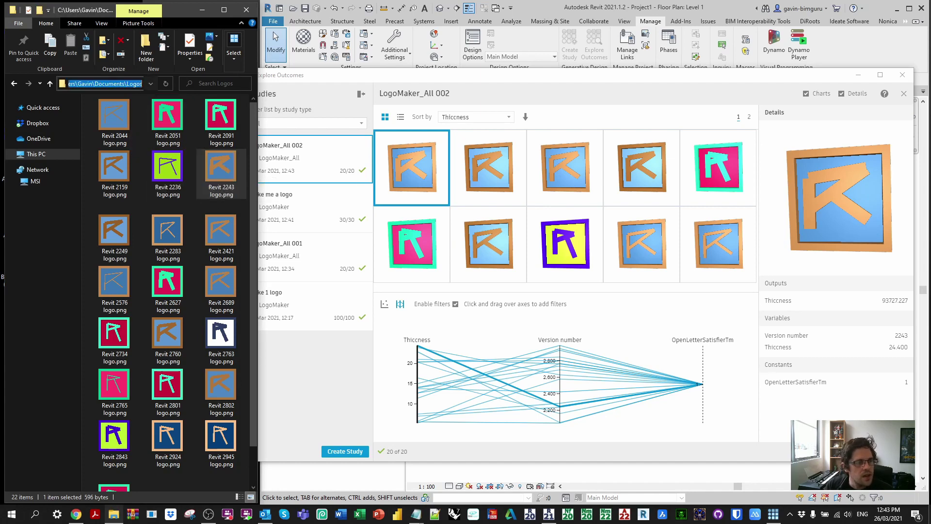
Switch to Chrome and look up "png to ico" in a new tab to open the ConvertICO site.
click(76, 514)
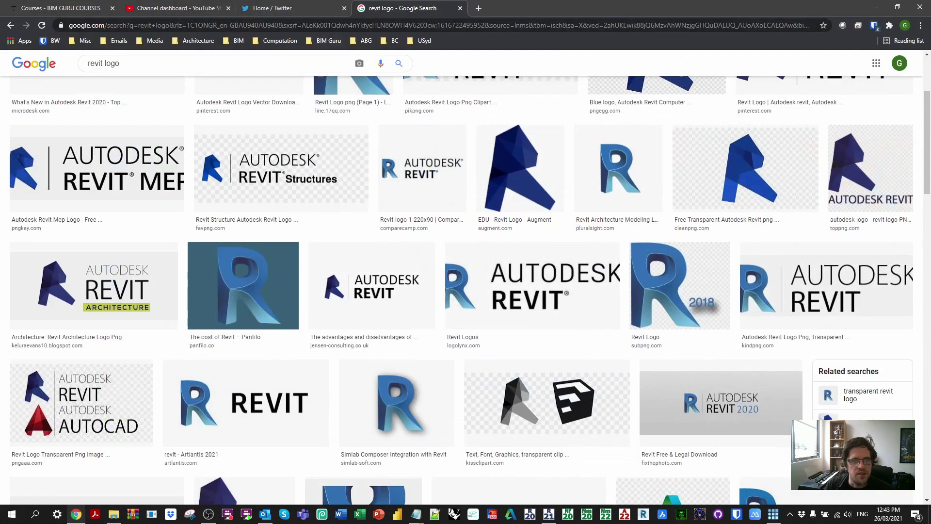
click(479, 8)
text(png)
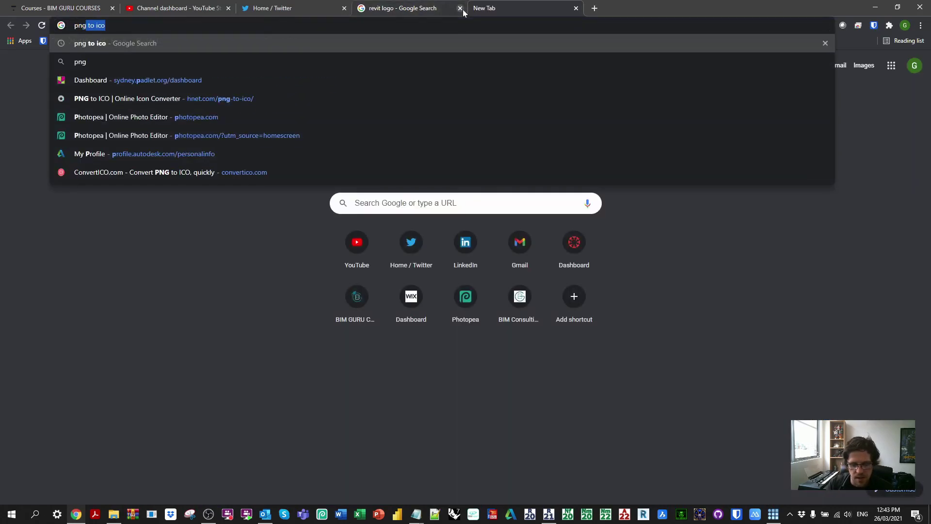
text( to ico)
key(Return)
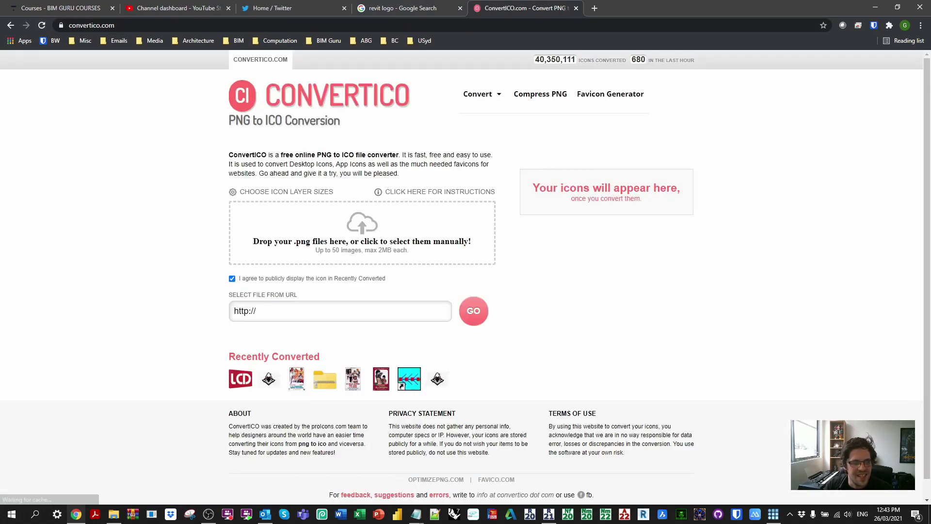
Convert Revit 2243 logo.png from the Logos folder to an ICO file, download it and minimize the browser.
click(361, 227)
key(ctrl+v)
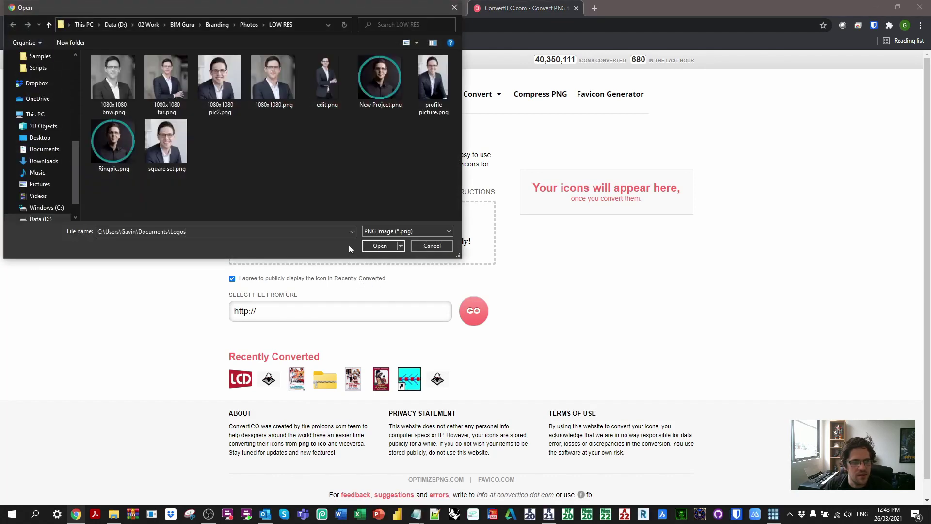
key(Return)
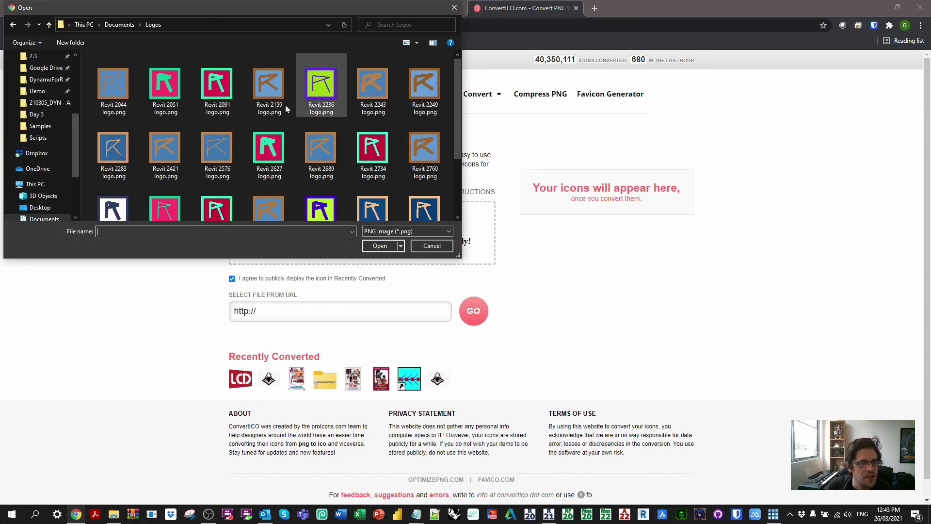
double_click(373, 85)
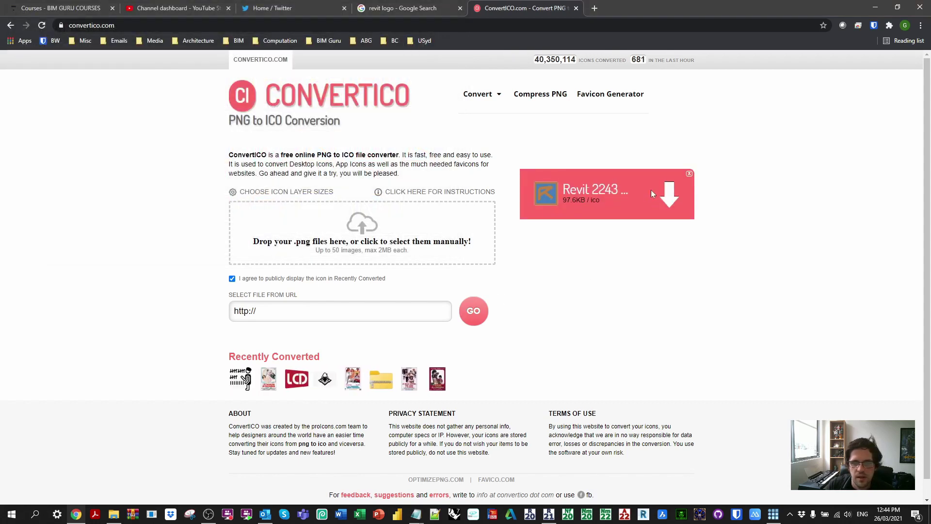
click(654, 194)
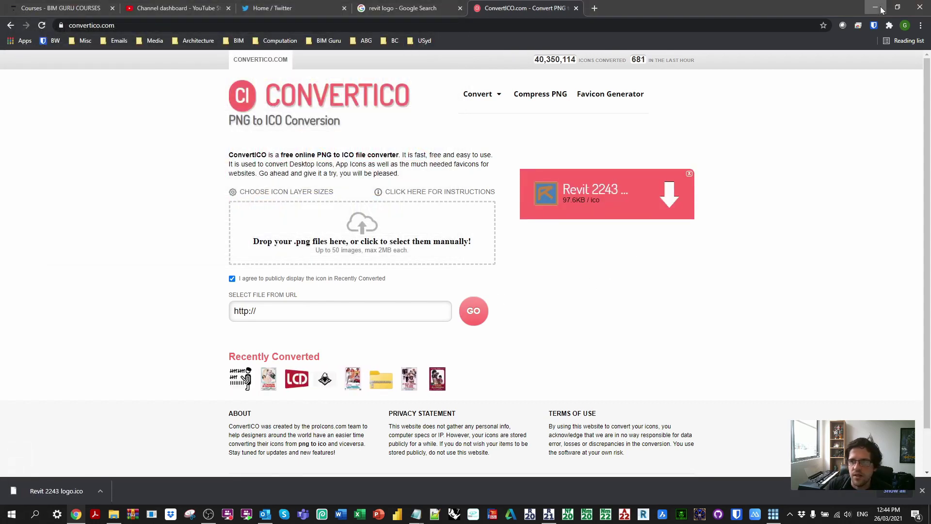
click(876, 7)
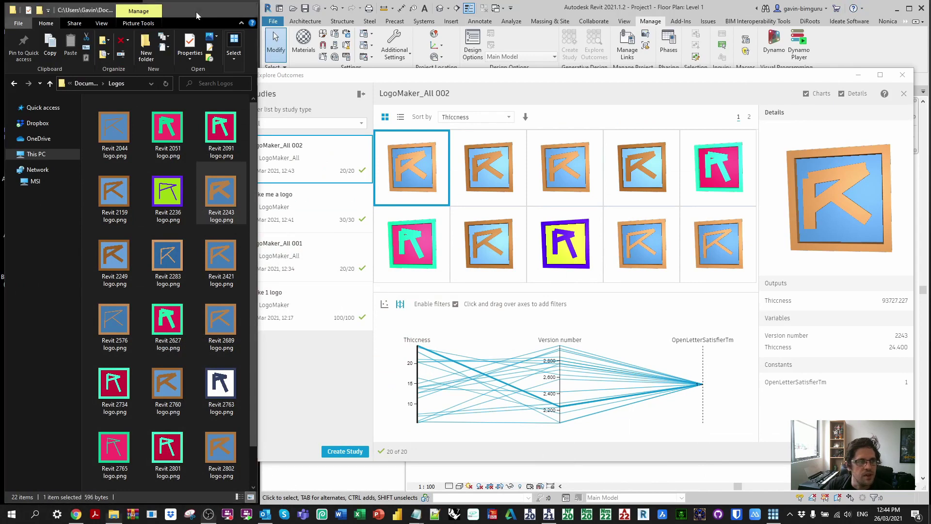
Move the Revit 2021 desktop shortcut away from the other icons and change its icon to the downloaded Revit 2243 logo.ico.
click(200, 10)
drag(56, 69, 164, 78)
right_click(164, 77)
click(187, 370)
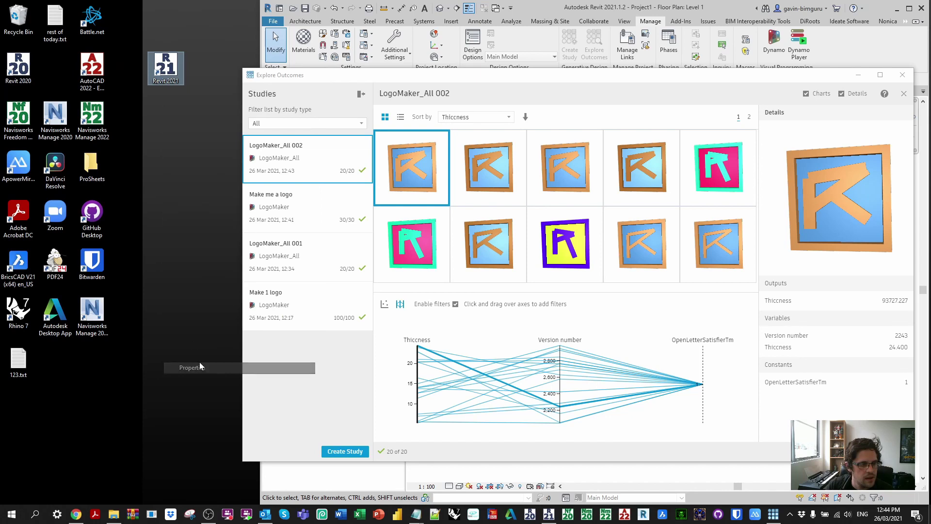
click(261, 251)
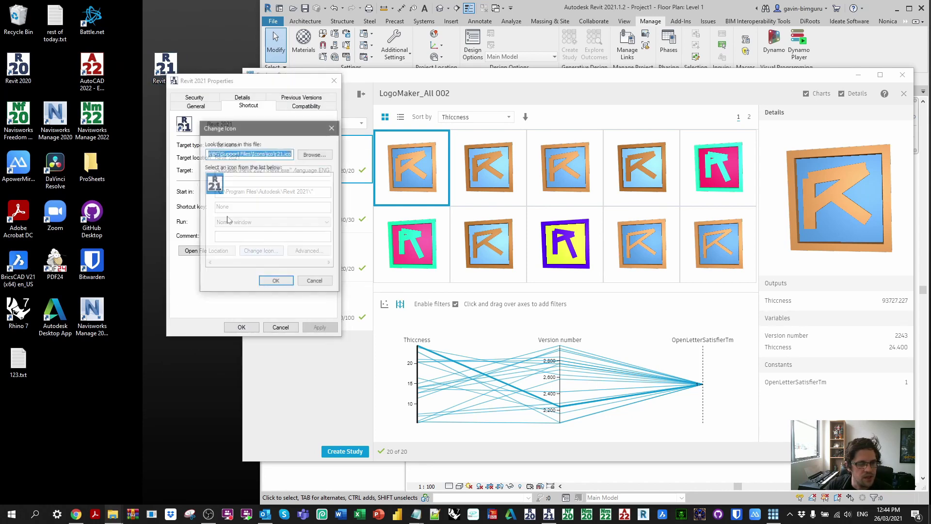
click(316, 154)
click(241, 296)
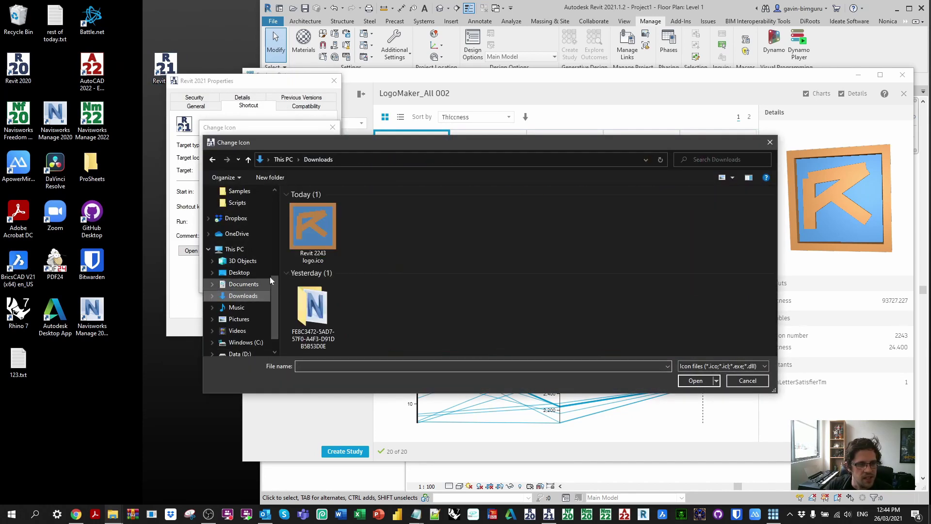
double_click(313, 226)
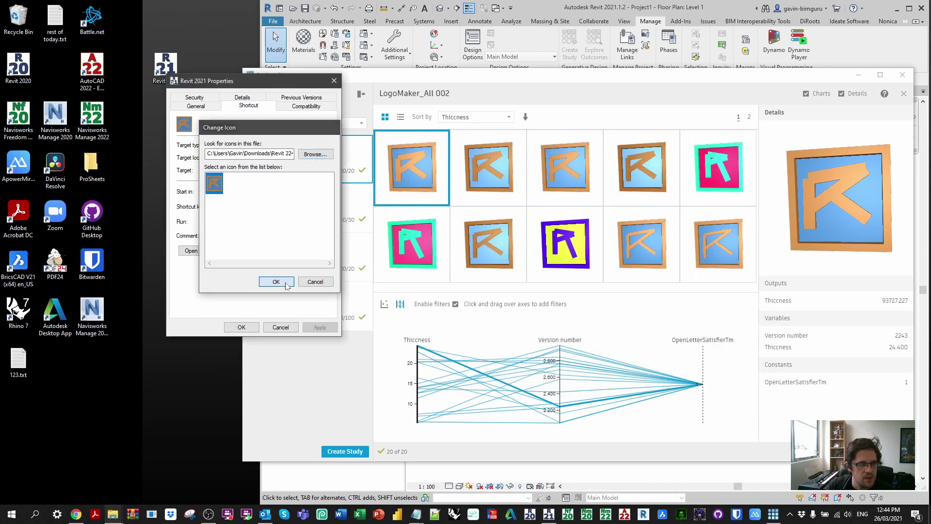
click(242, 327)
click(266, 228)
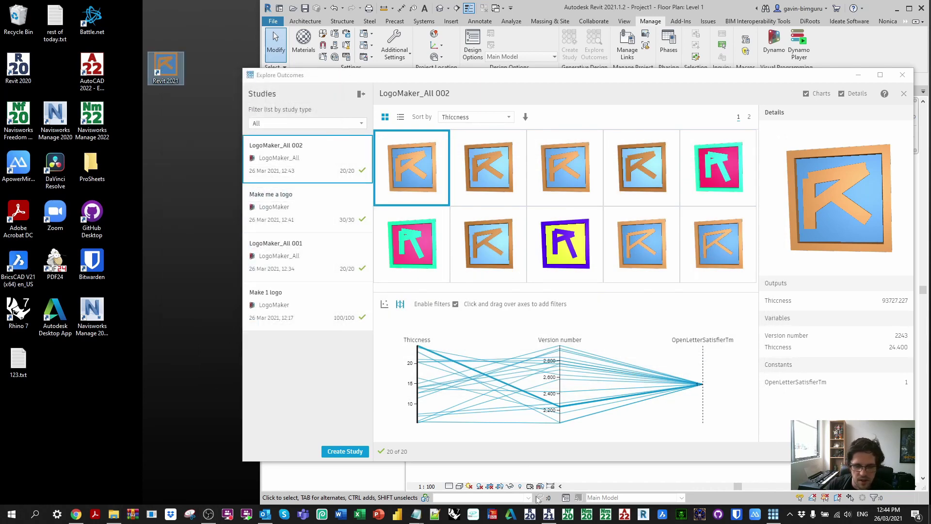
Unpin Revit 2021 from the taskbar.
right_click(548, 514)
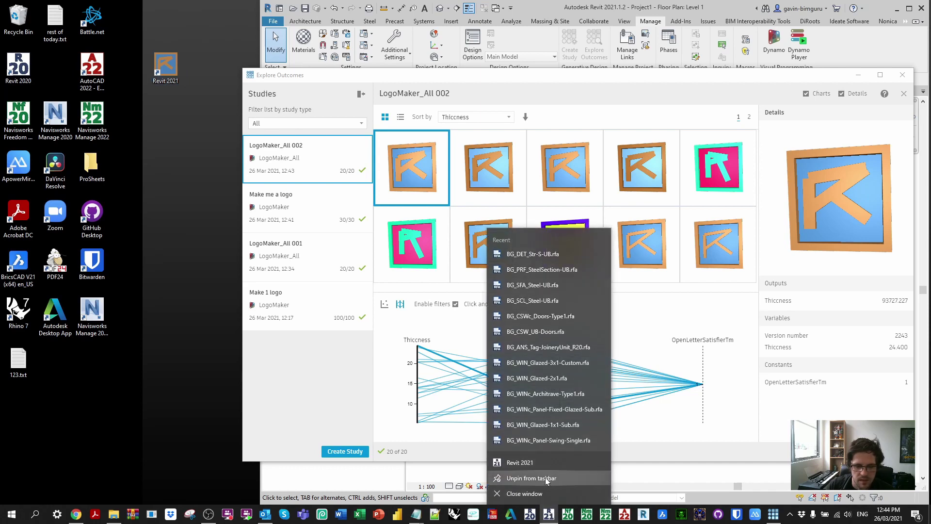
click(547, 479)
mouse_move(553, 517)
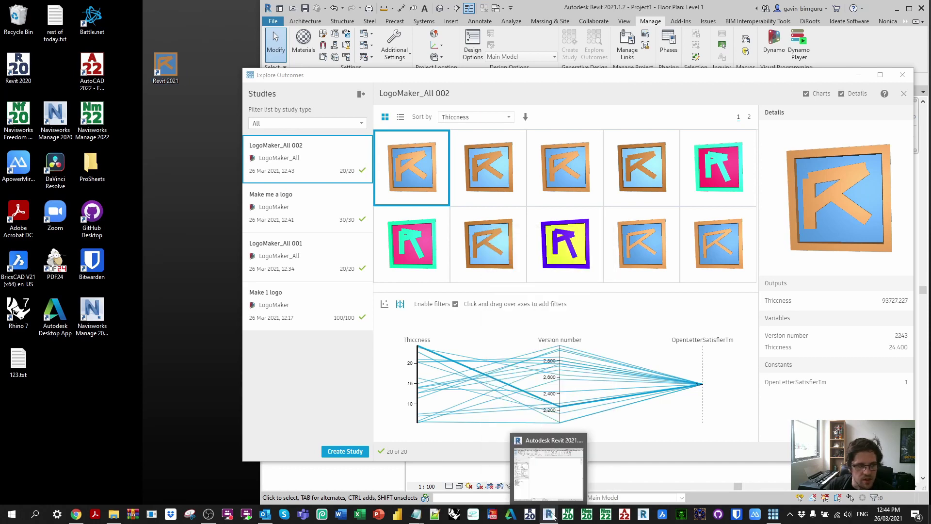
Close the study outcomes and Revit, and pin the Revit 2021 desktop shortcut to the taskbar.
click(902, 77)
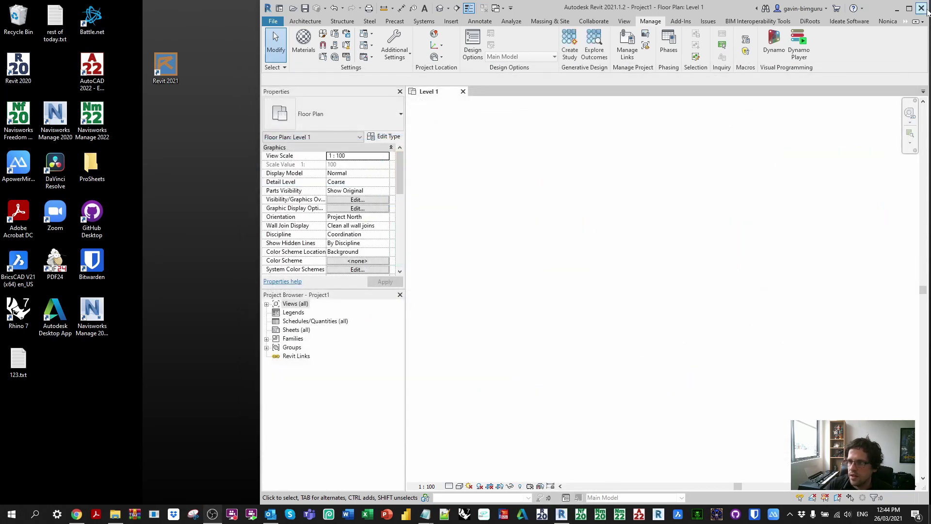
key(alt+F4)
click(484, 257)
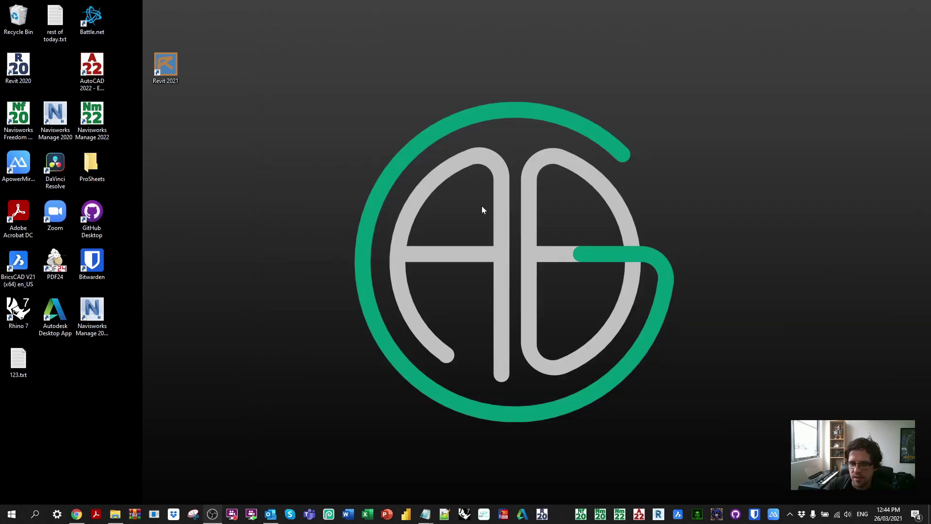
drag(158, 59, 566, 519)
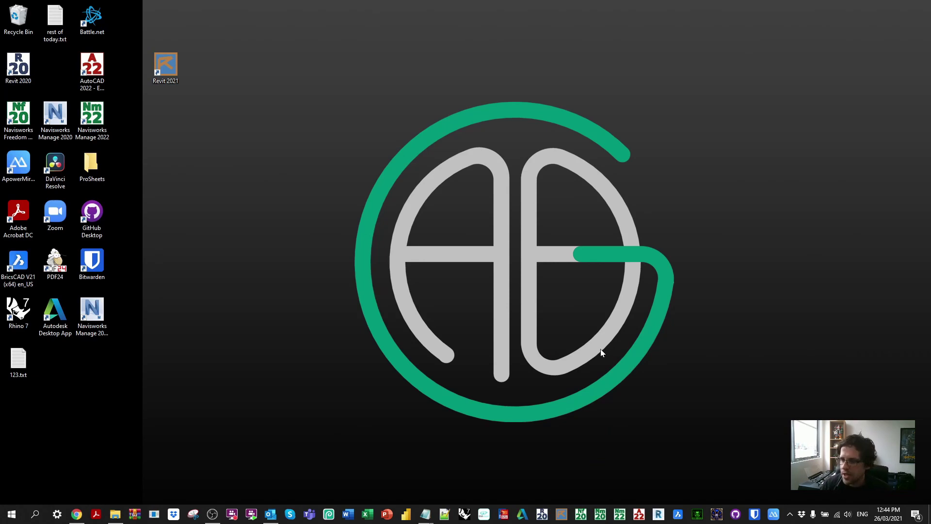
Bring back the Logos folder window and maximize it to review the exported logo images.
click(115, 515)
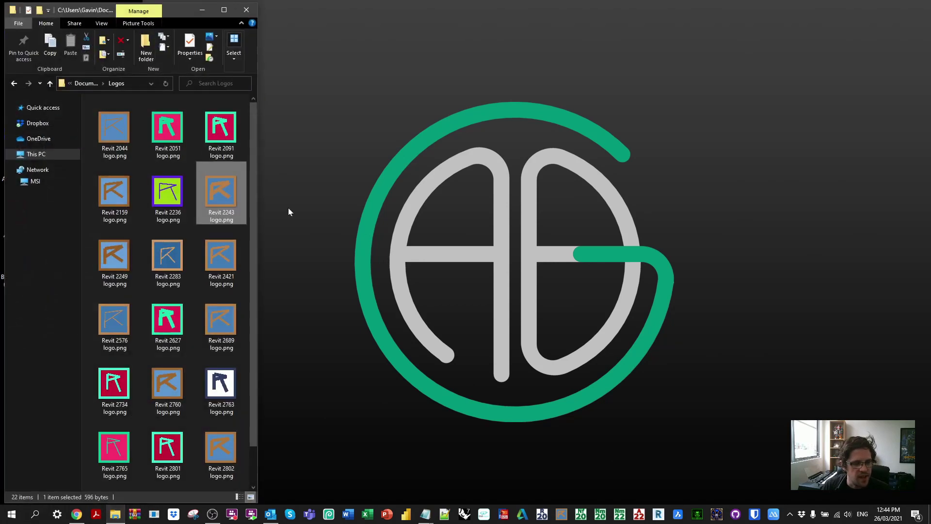
click(226, 6)
click(528, 266)
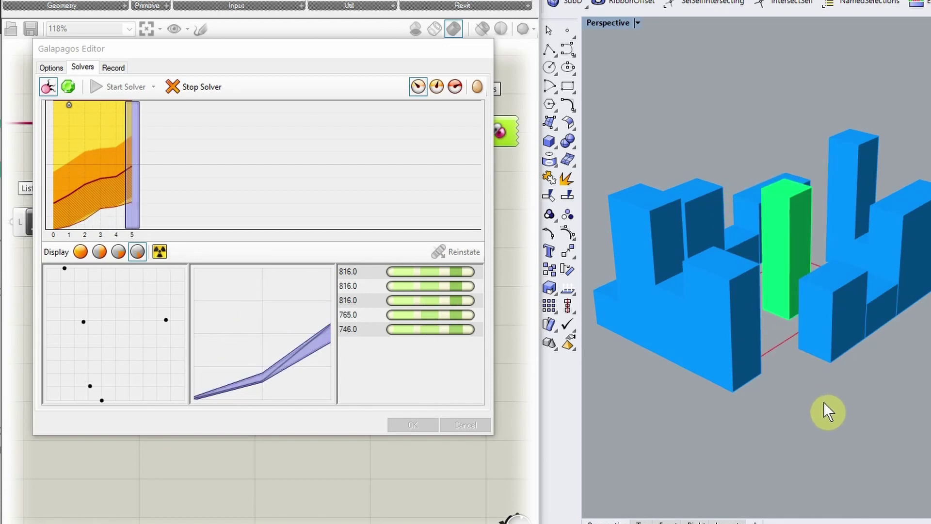
right_drag(813, 403, 843, 480)
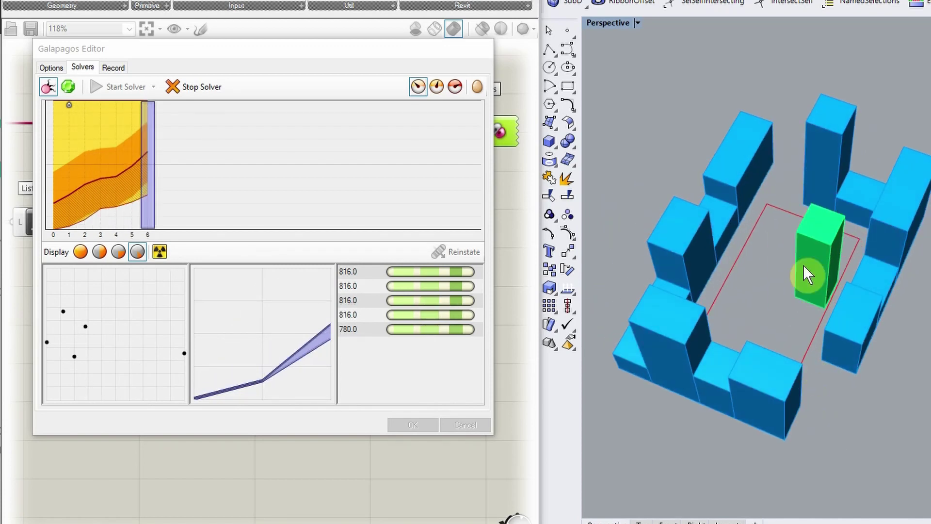